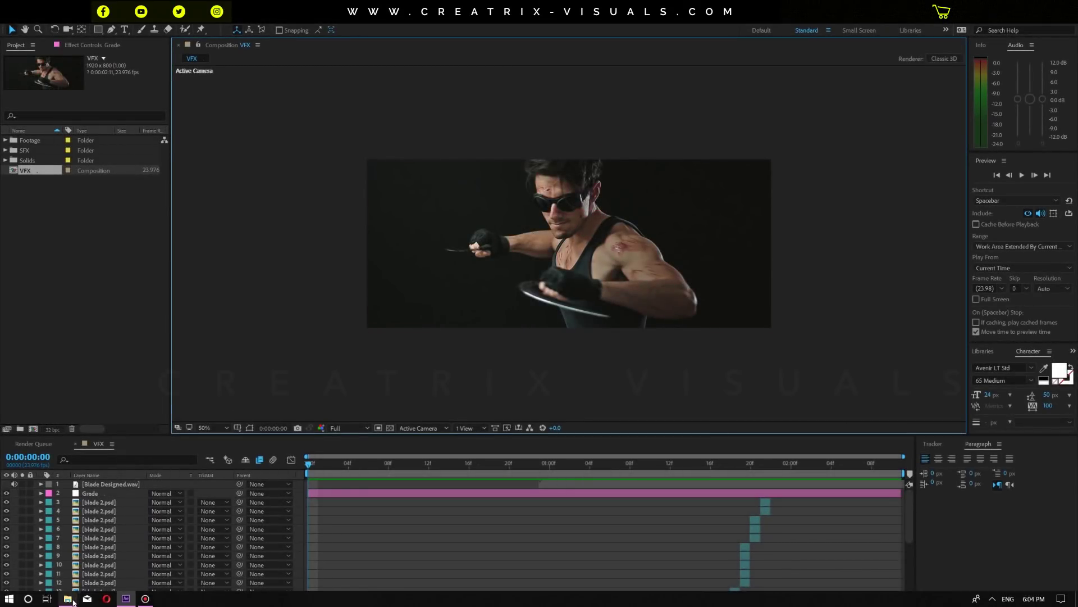
In File Explorer, open the (Footage) folder inside Riddick Blade and play Footage.mov.
click(67, 598)
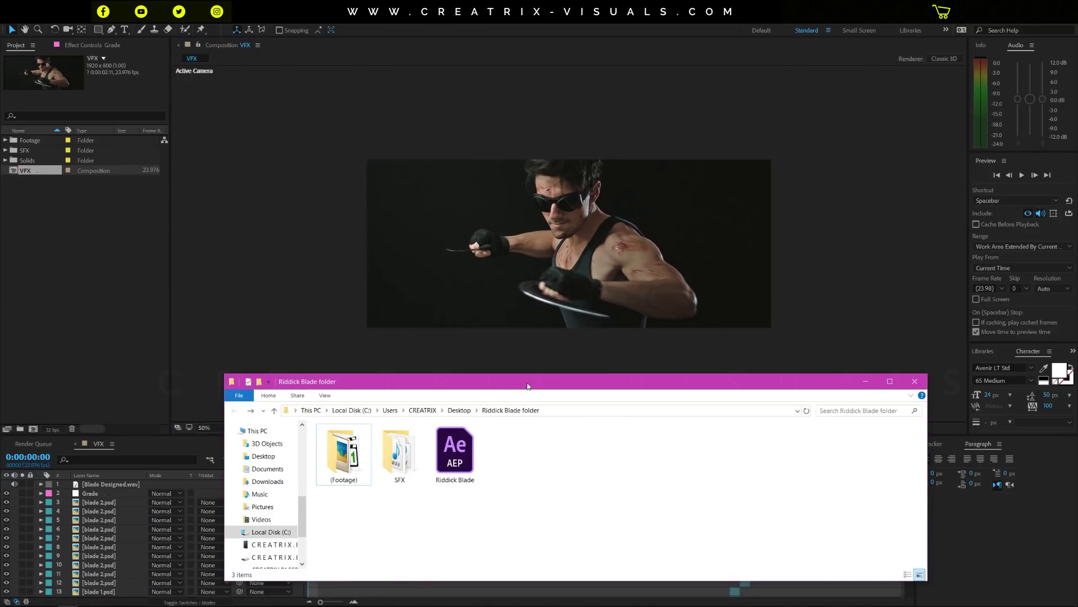
mouse_move(528, 386)
mouse_down()
mouse_move(543, 380)
mouse_move(540, 369)
mouse_up()
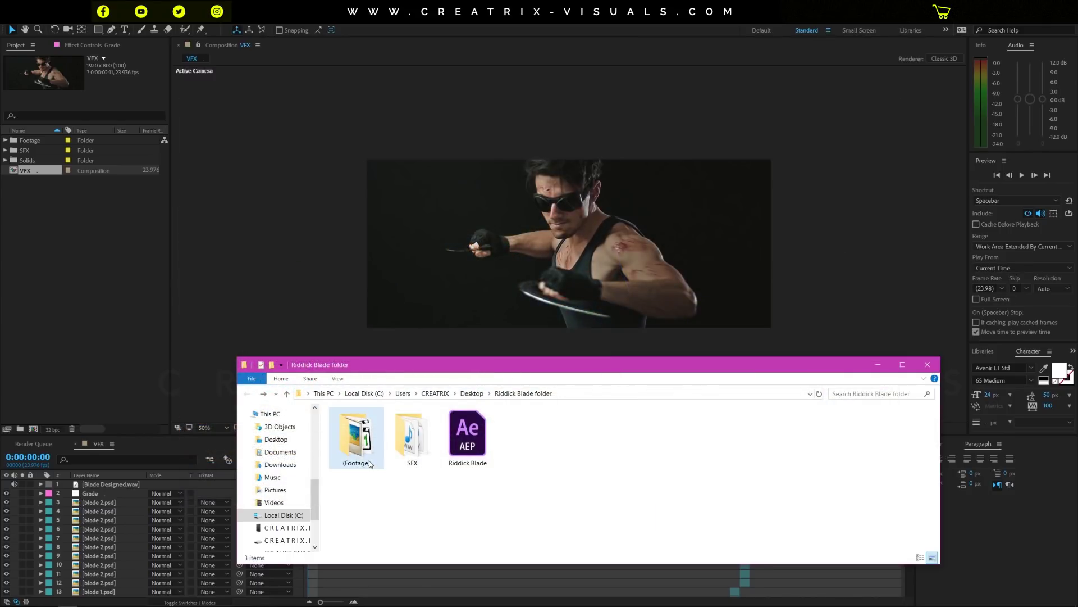
click(427, 455)
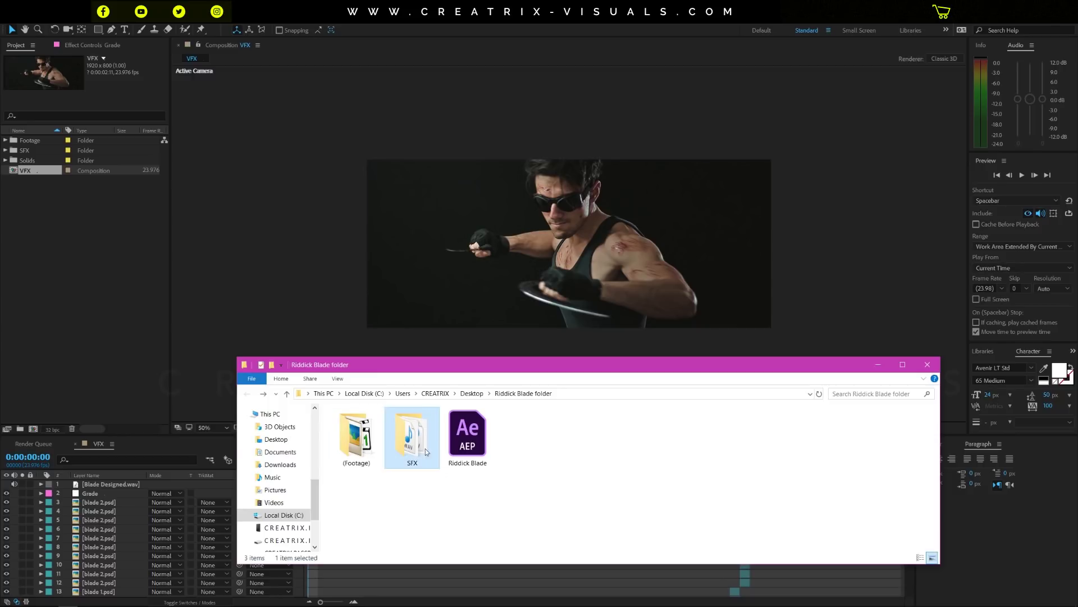
drag(509, 369, 503, 362)
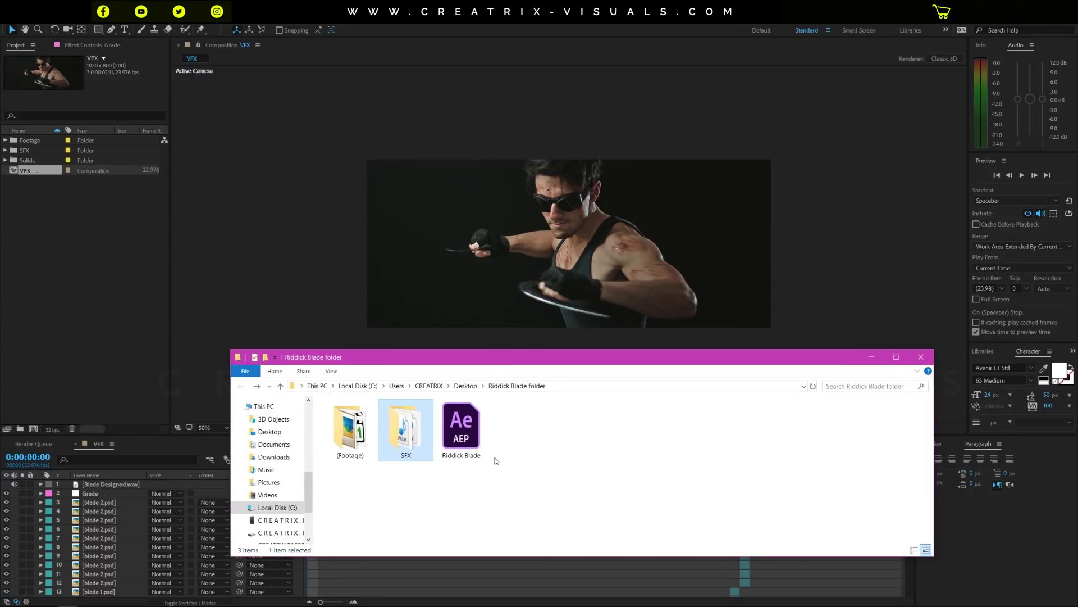
double_click(350, 430)
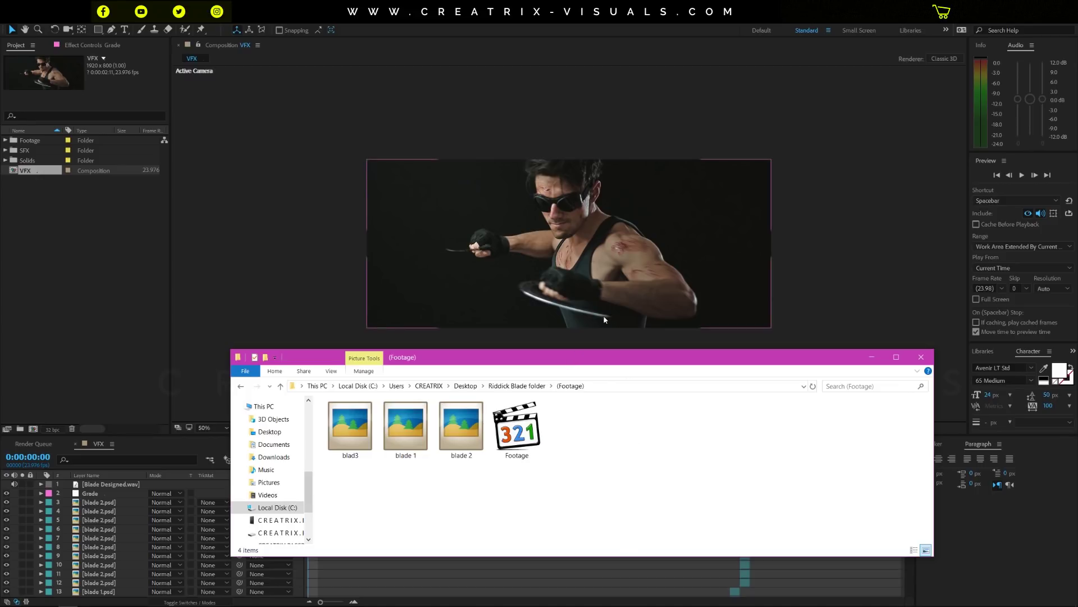
double_click(518, 433)
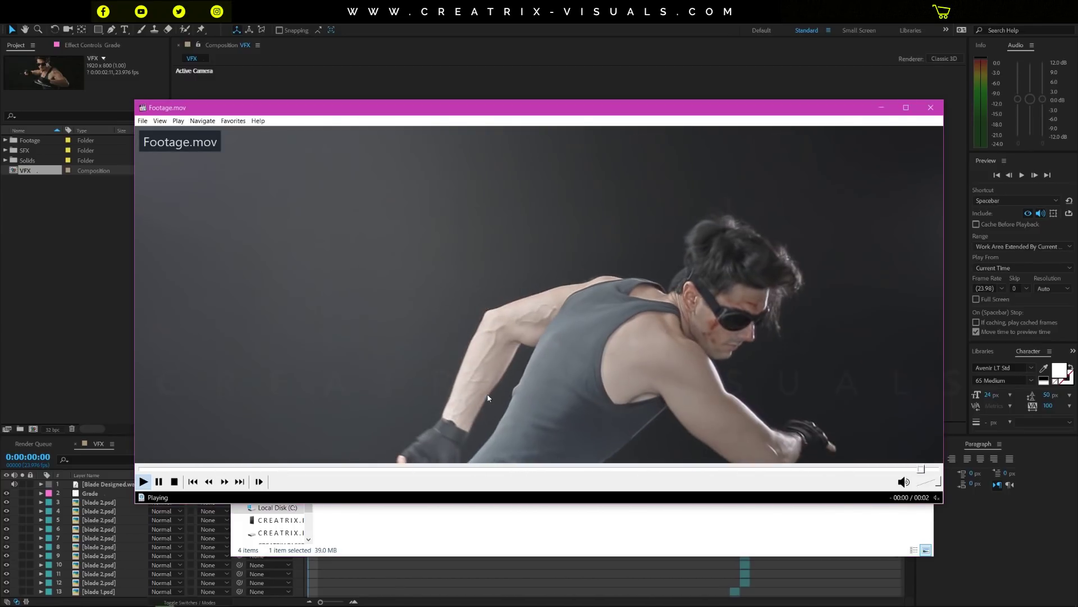
Step Footage.mov frame by frame through the blade swing, leaving it paused at 00:01.
click(487, 469)
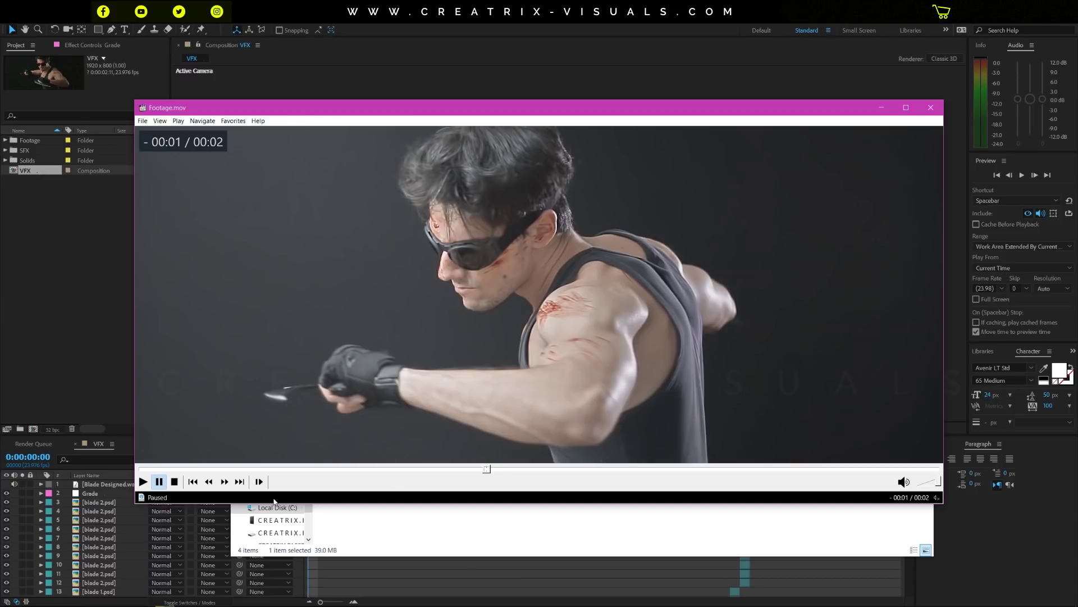
click(258, 482)
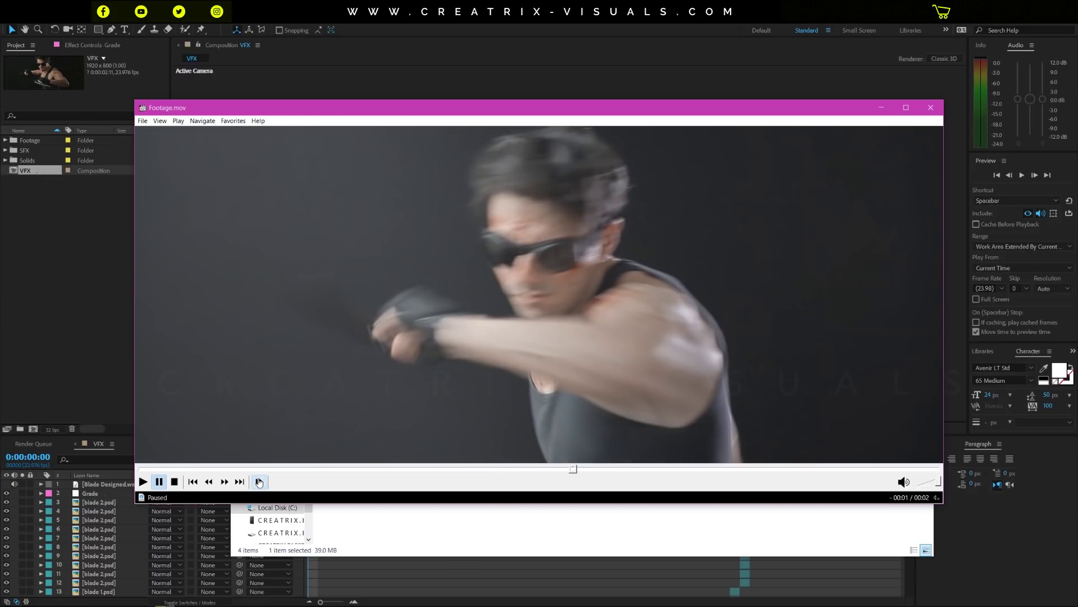
click(259, 482)
click(259, 482)
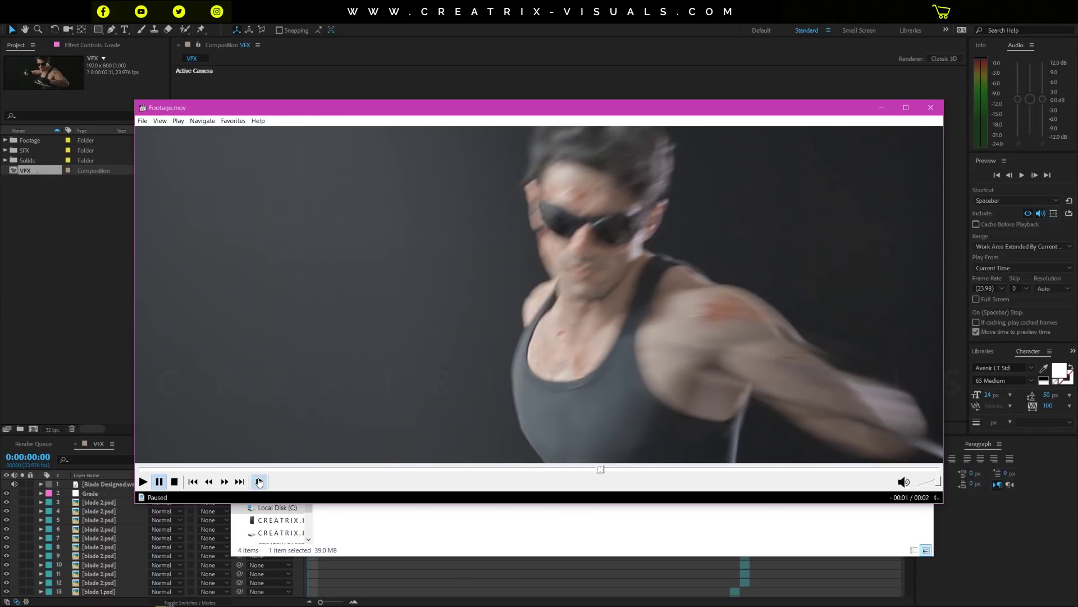
click(259, 481)
click(259, 482)
click(259, 482)
click(259, 482)
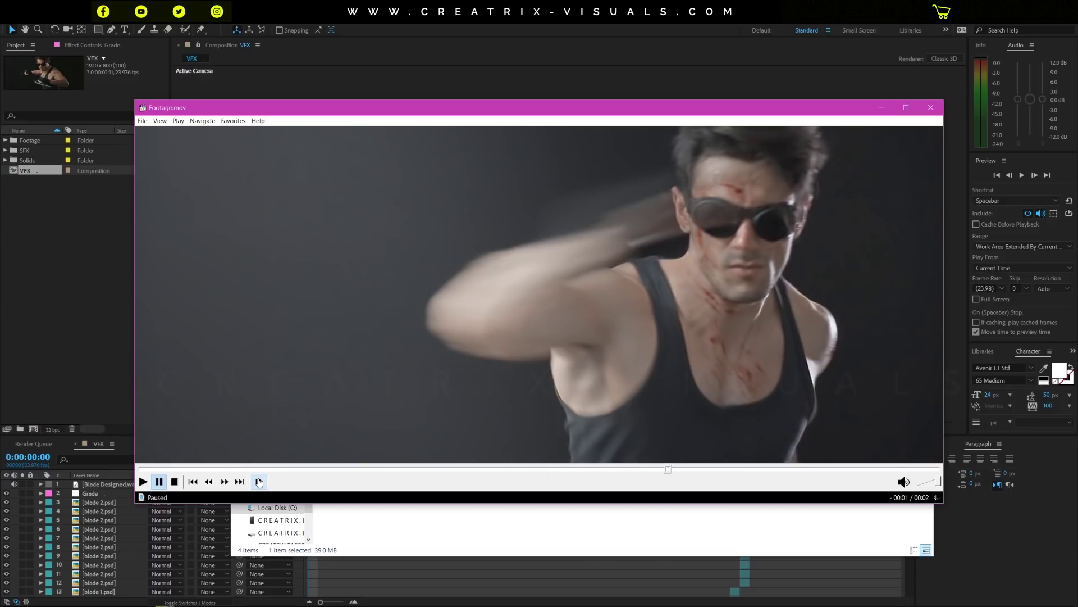
click(259, 482)
click(259, 482)
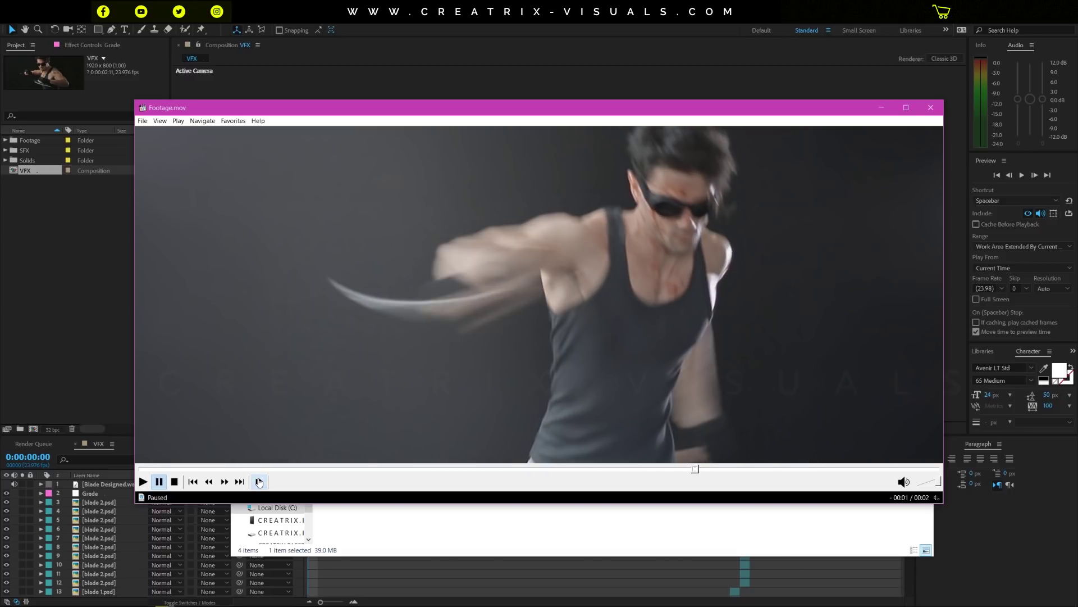
click(259, 482)
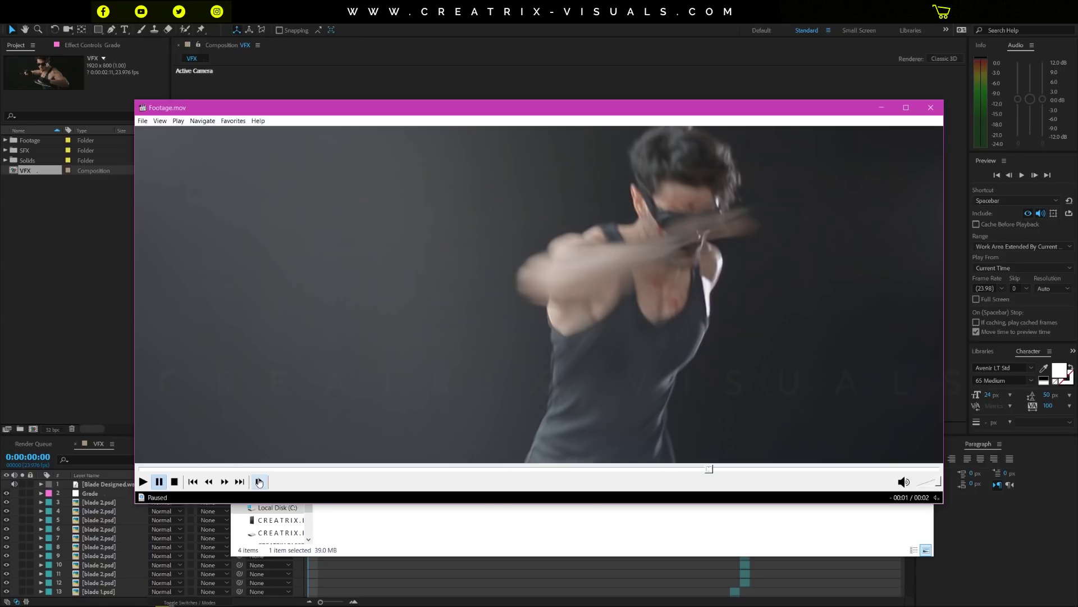
click(259, 482)
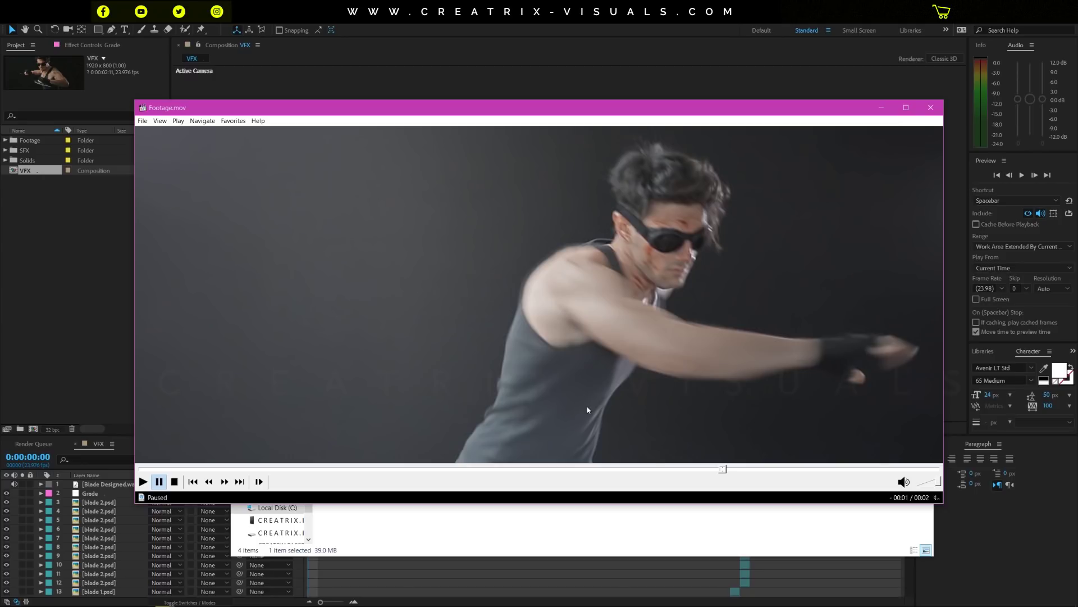
click(686, 471)
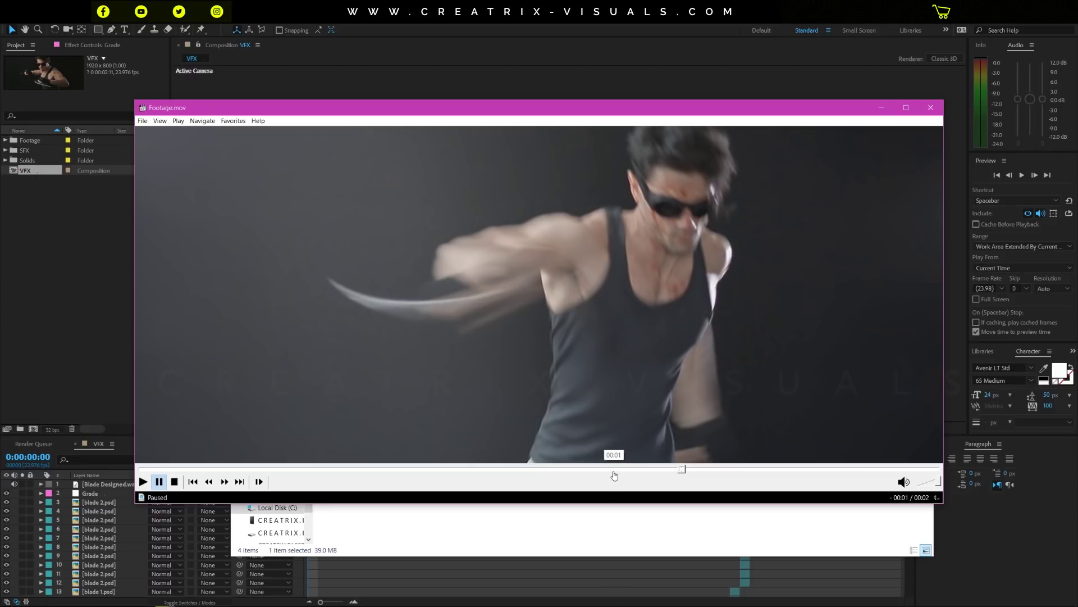
Seek back and frame-step Footage.mov to the frame with the arm fully extended after the throw.
click(614, 475)
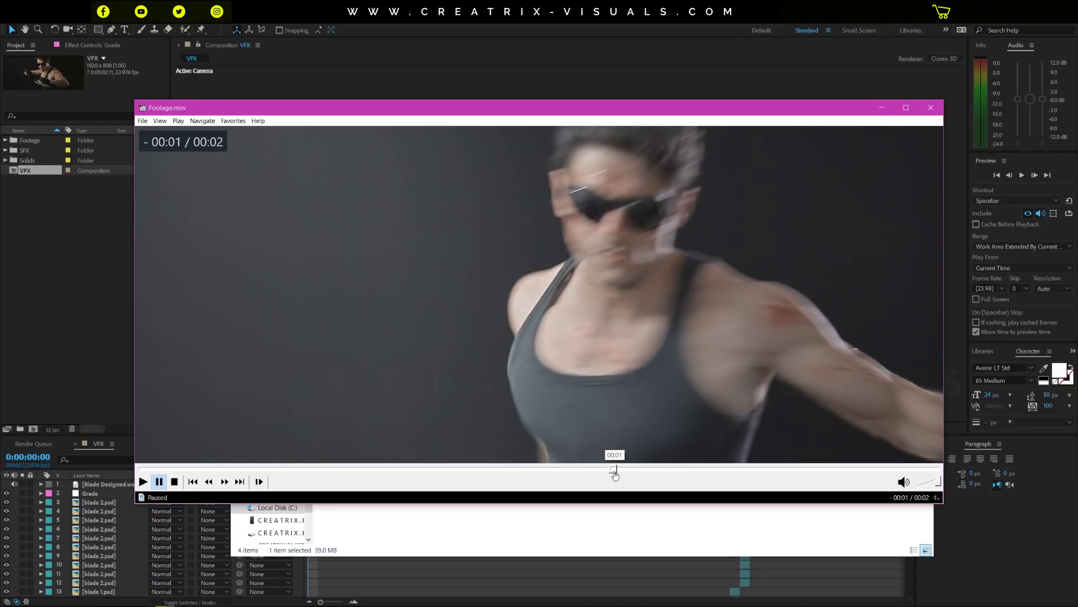
click(259, 481)
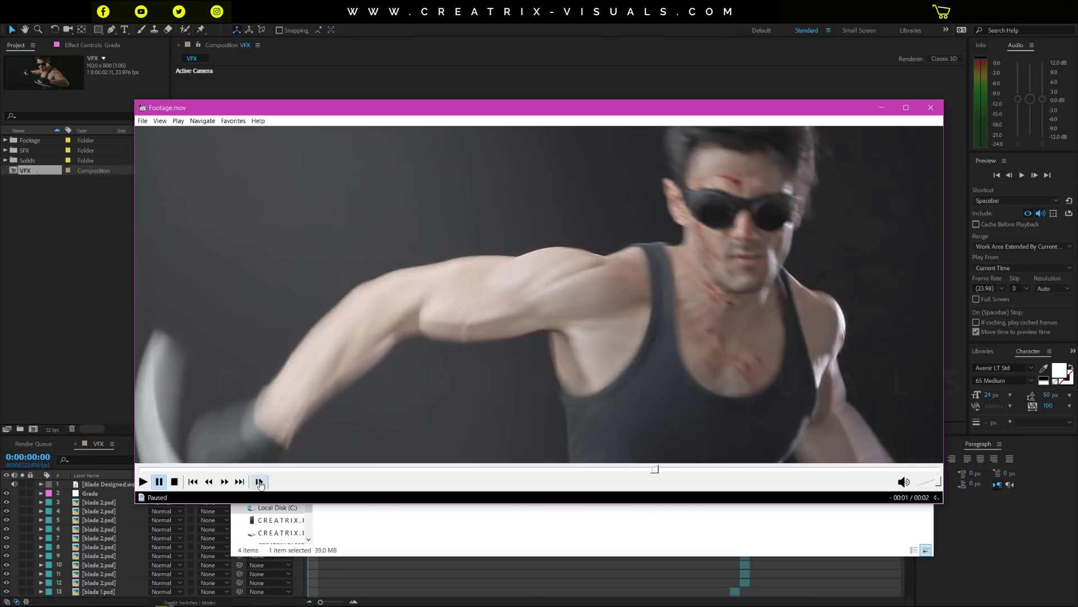
click(259, 482)
click(259, 481)
click(259, 481)
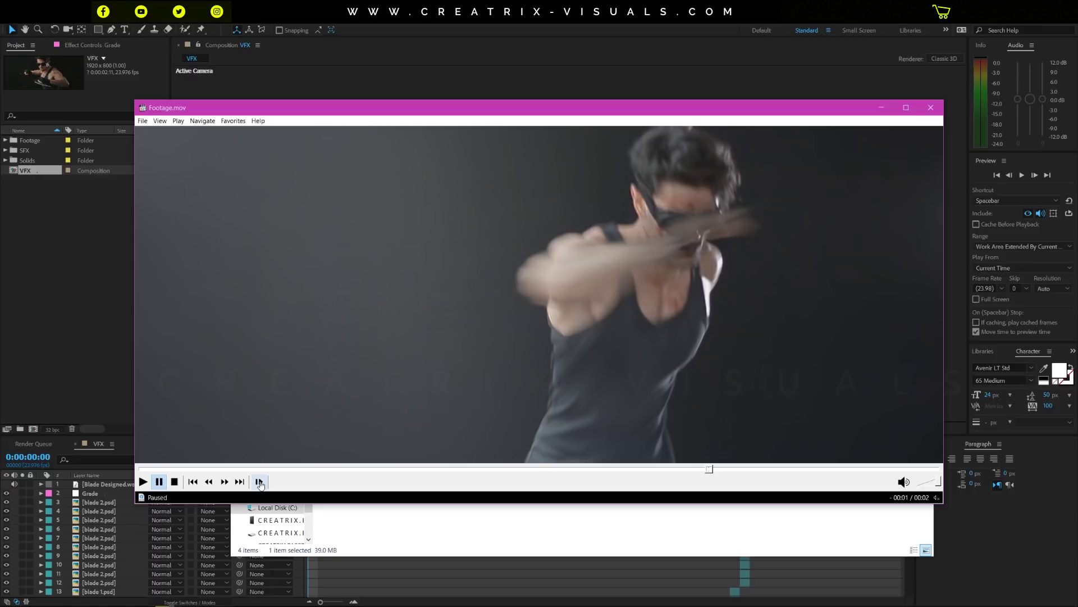
click(259, 481)
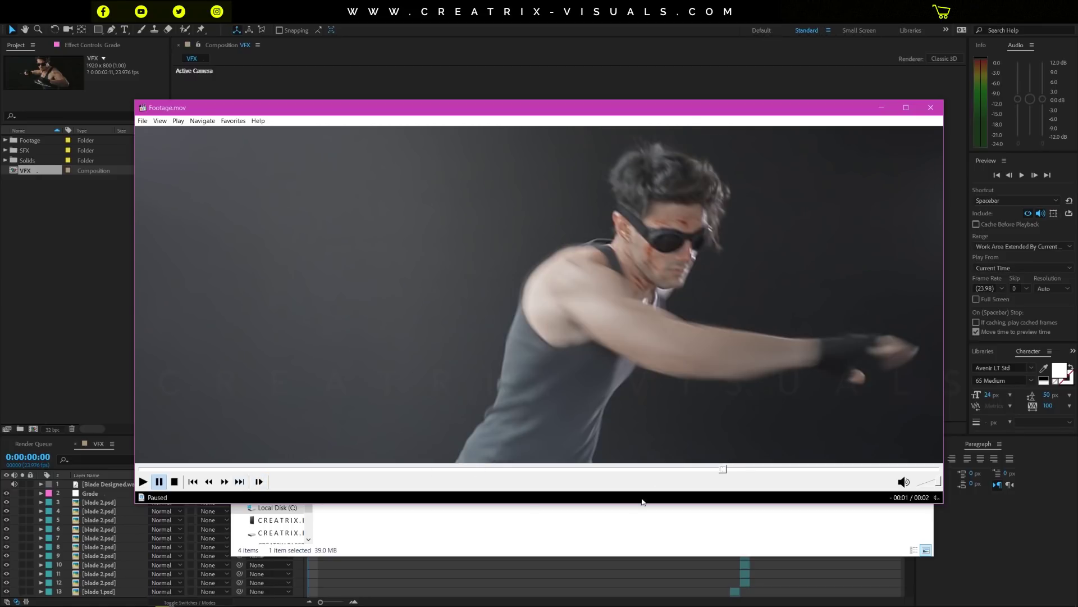
click(697, 469)
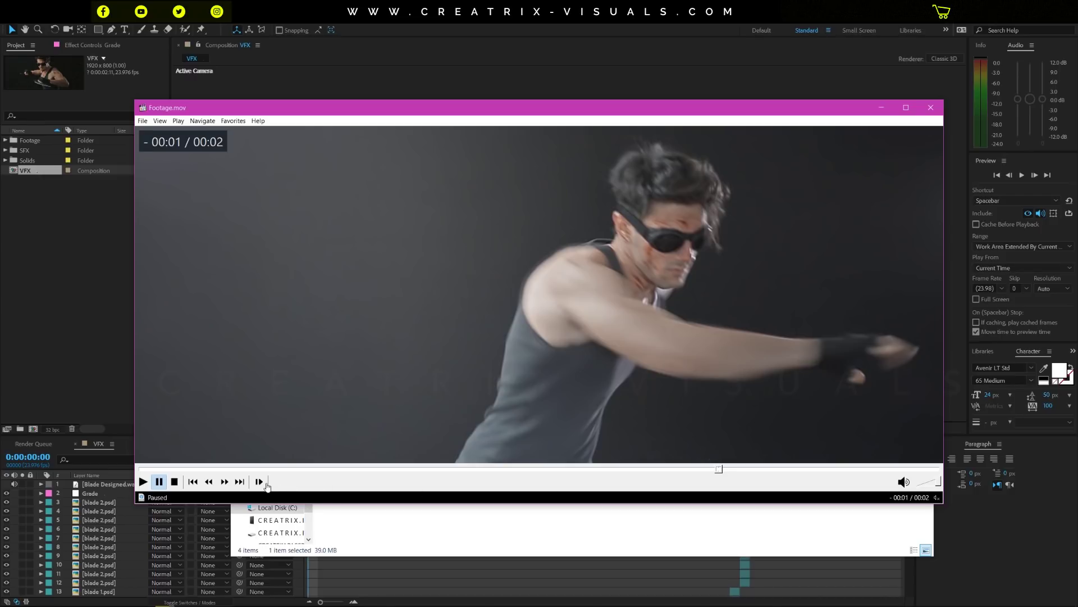
click(698, 469)
click(259, 482)
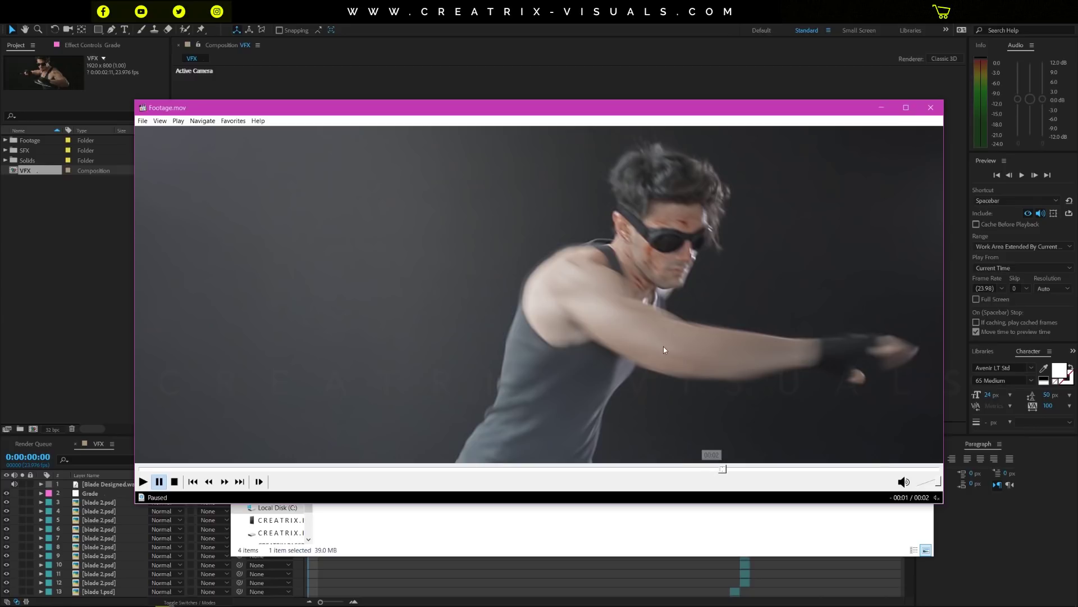
Close the player, preview the blad3, blade 1 and blade 2 stills in Picasa, then close it.
click(938, 108)
click(354, 454)
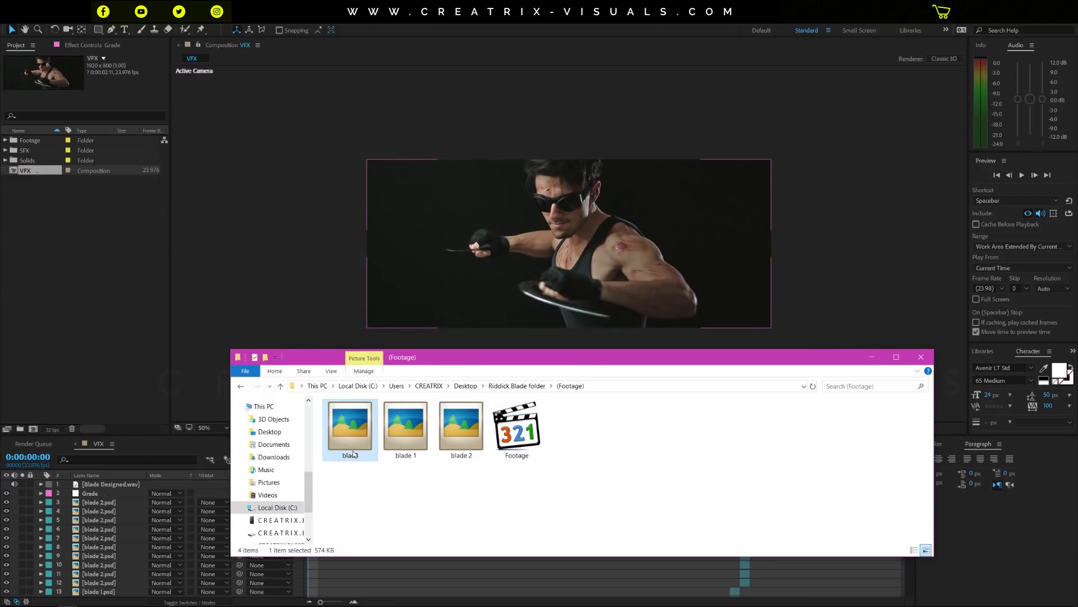
double_click(364, 452)
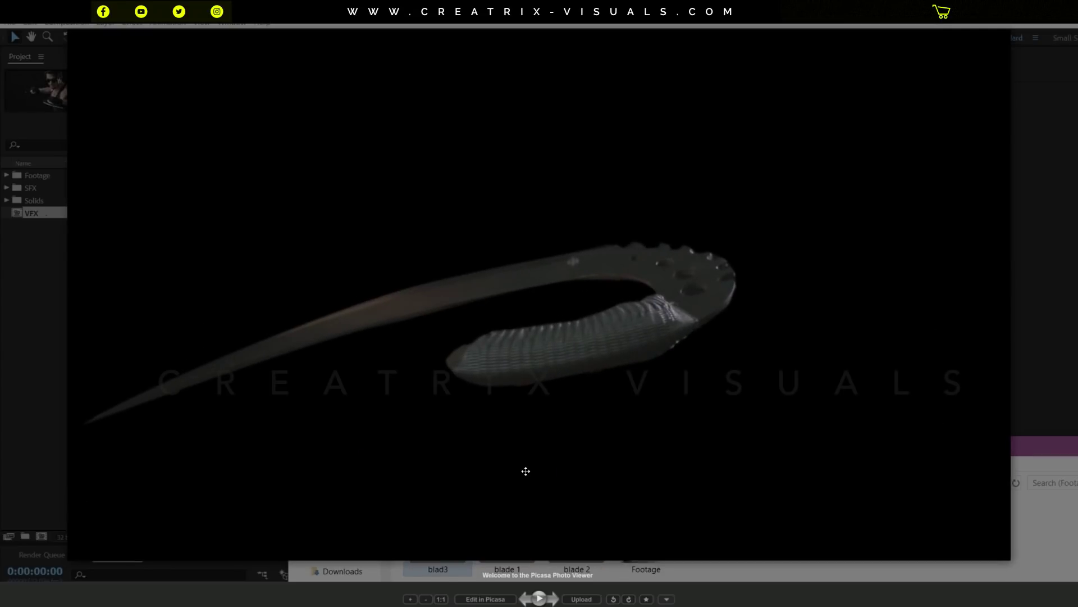
click(554, 599)
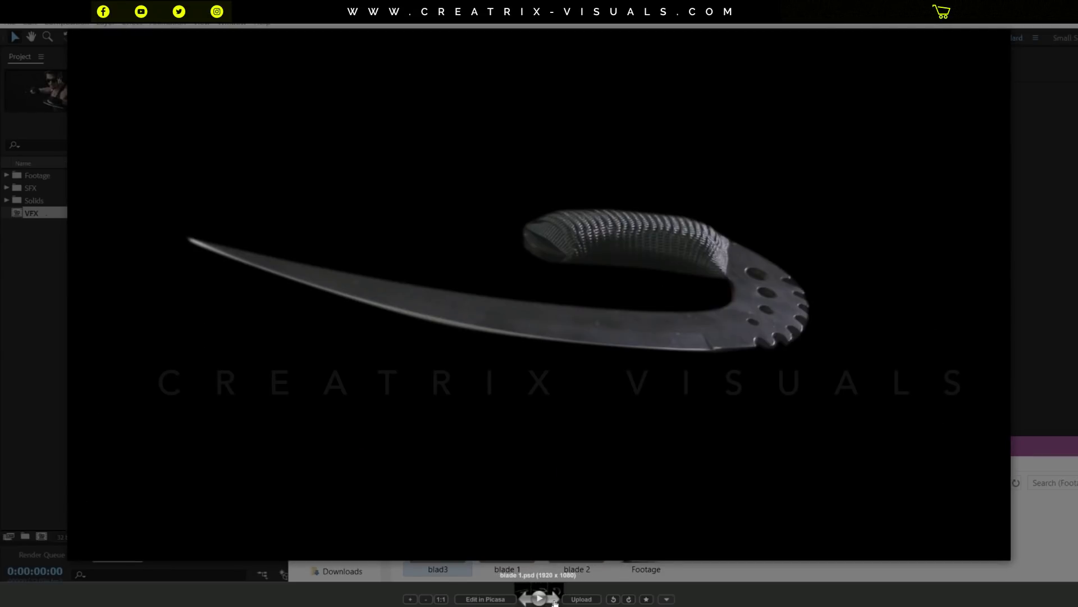
click(555, 599)
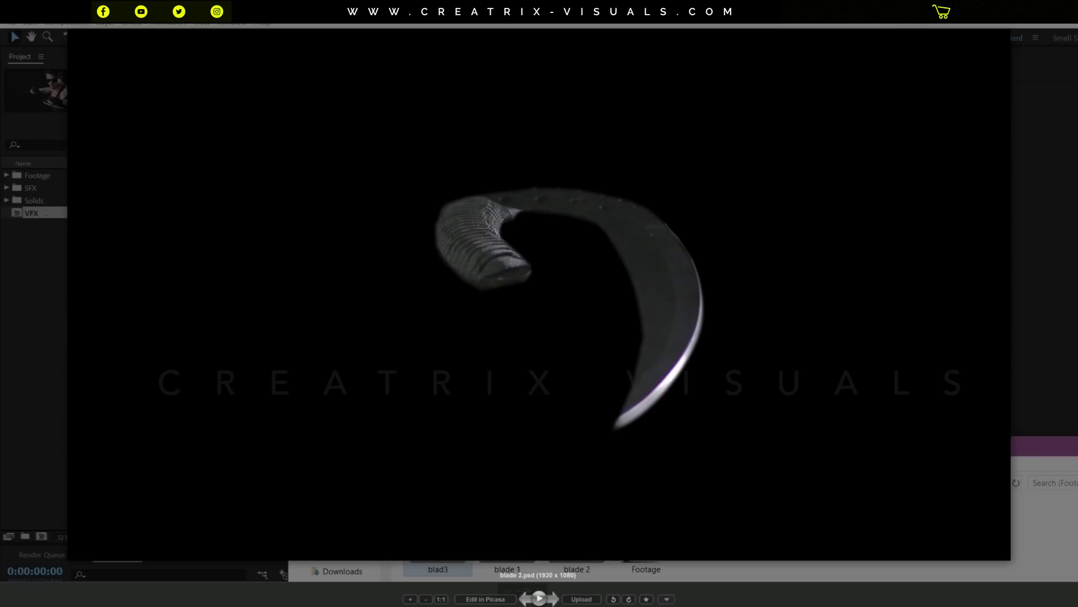
key(Escape)
drag(589, 364, 567, 375)
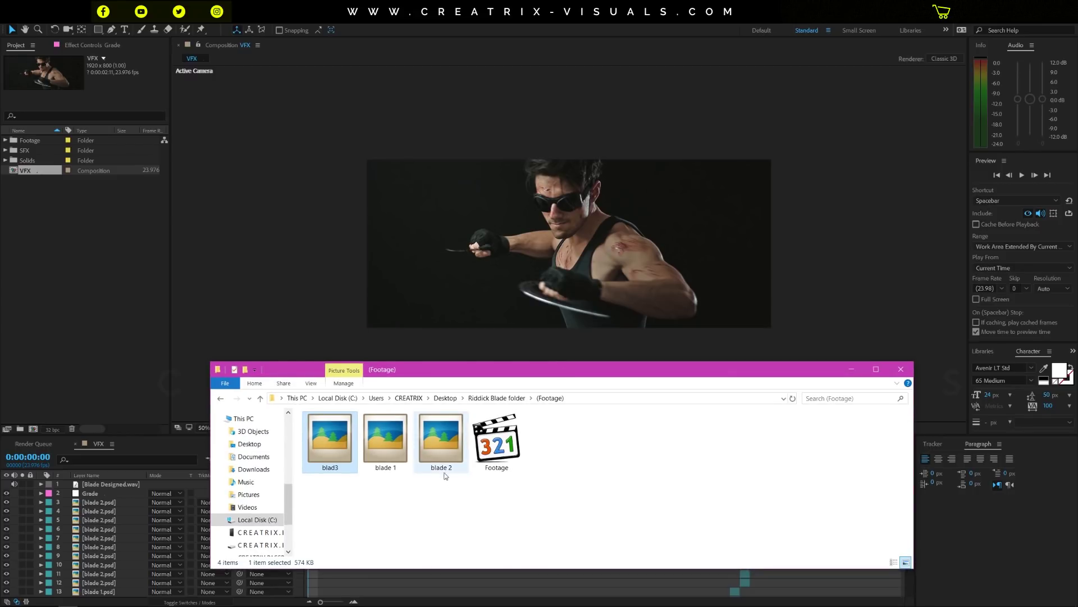
Go back up to the Riddick Blade folder and minimize File Explorer to reveal the VFX composition.
click(514, 447)
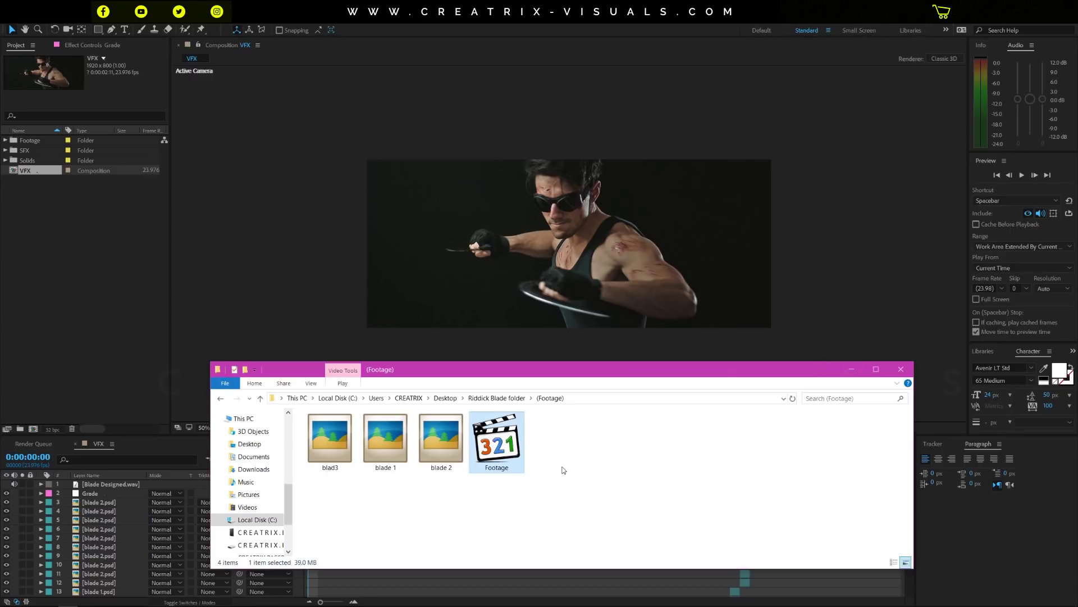
key(BackSpace)
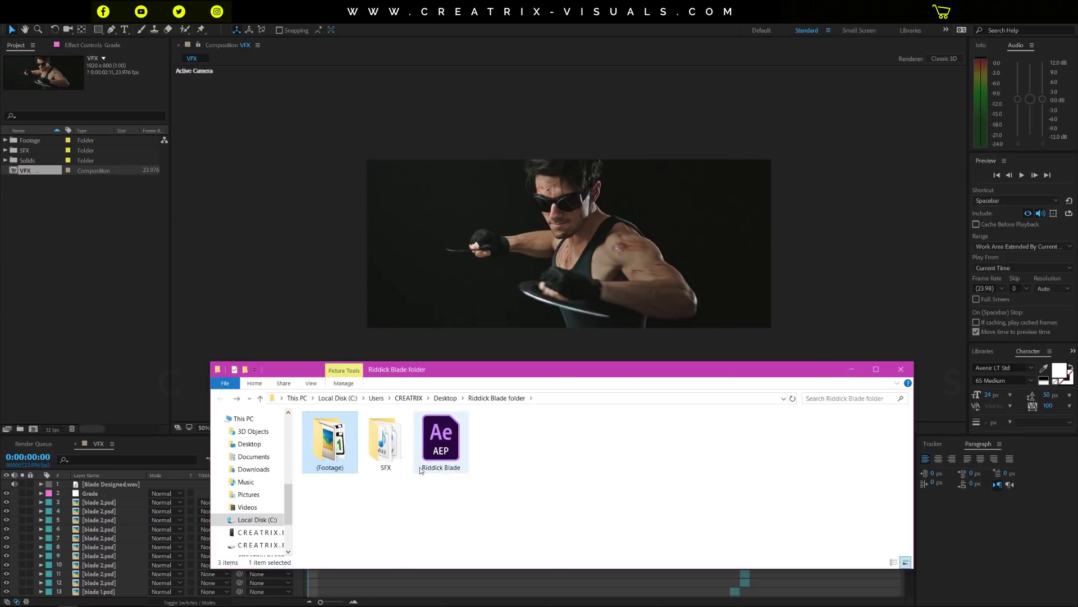
click(856, 372)
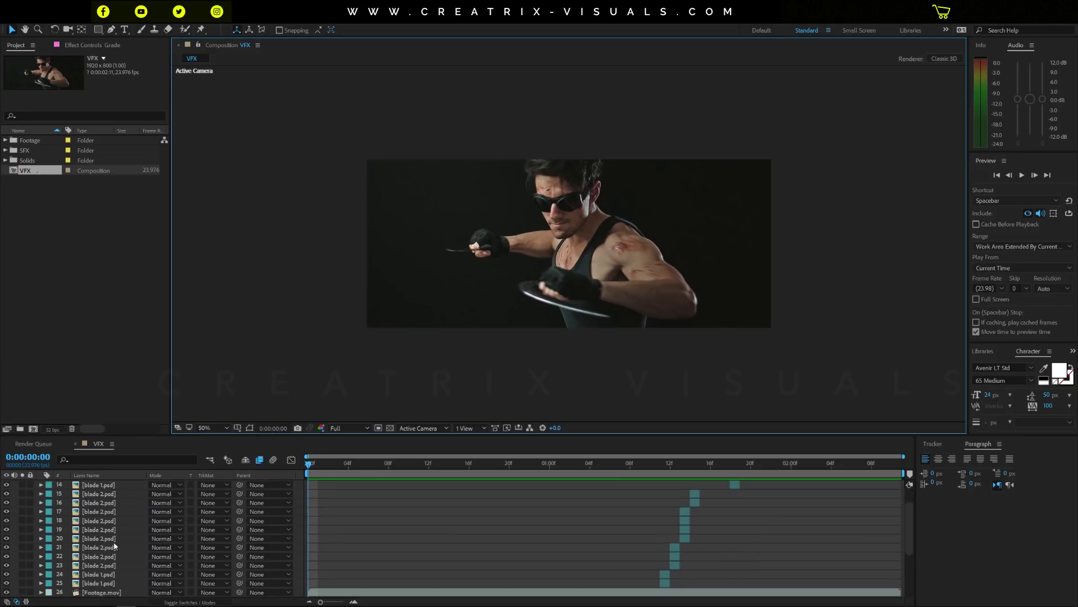
scroll(101, 562, down, 5)
click(104, 592)
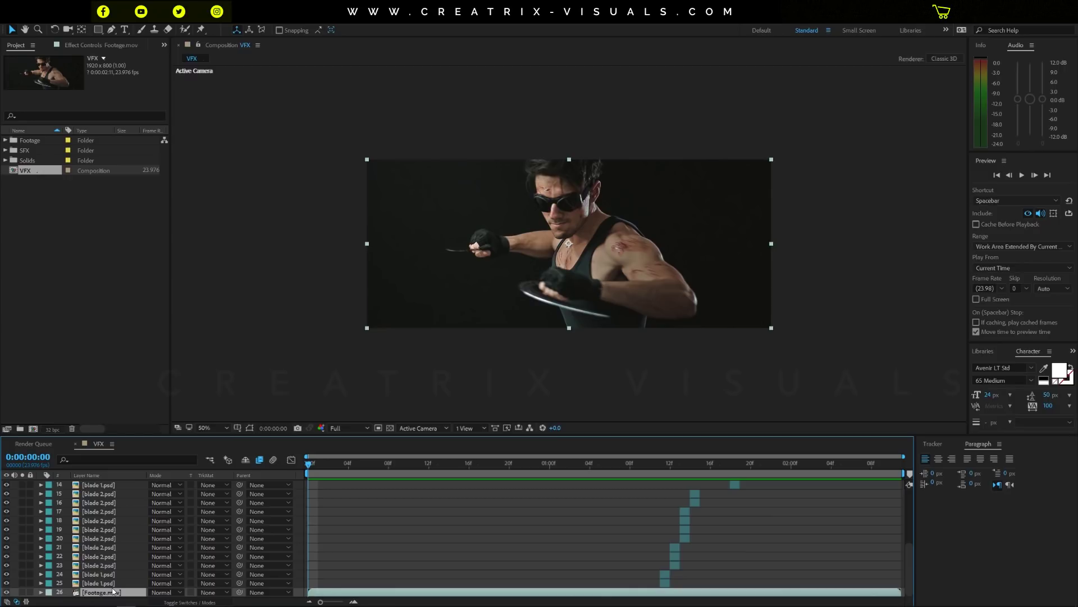
click(110, 585)
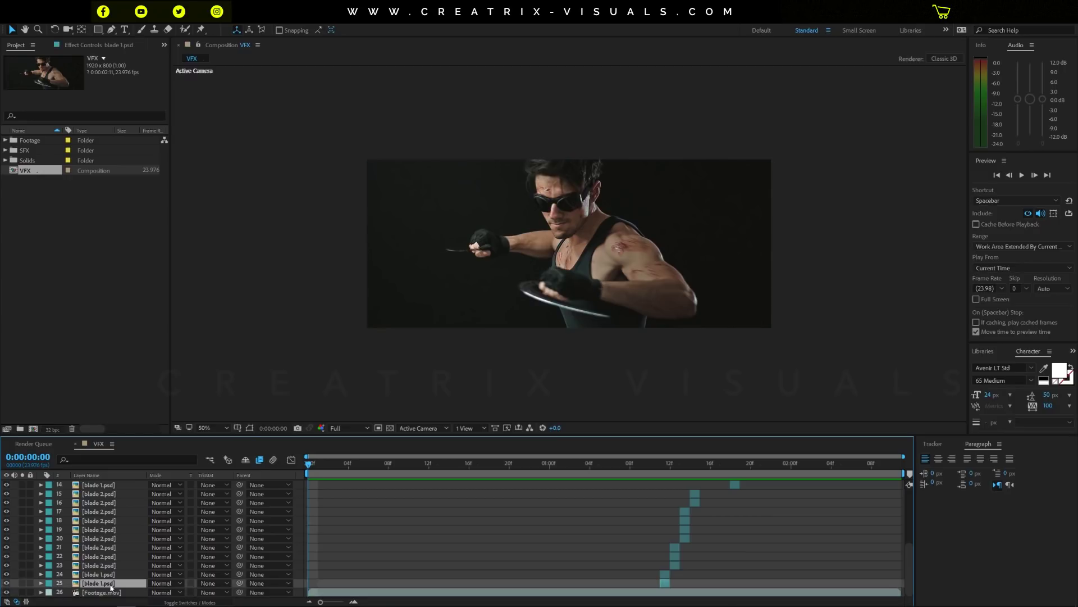
scroll(111, 587, up, 5)
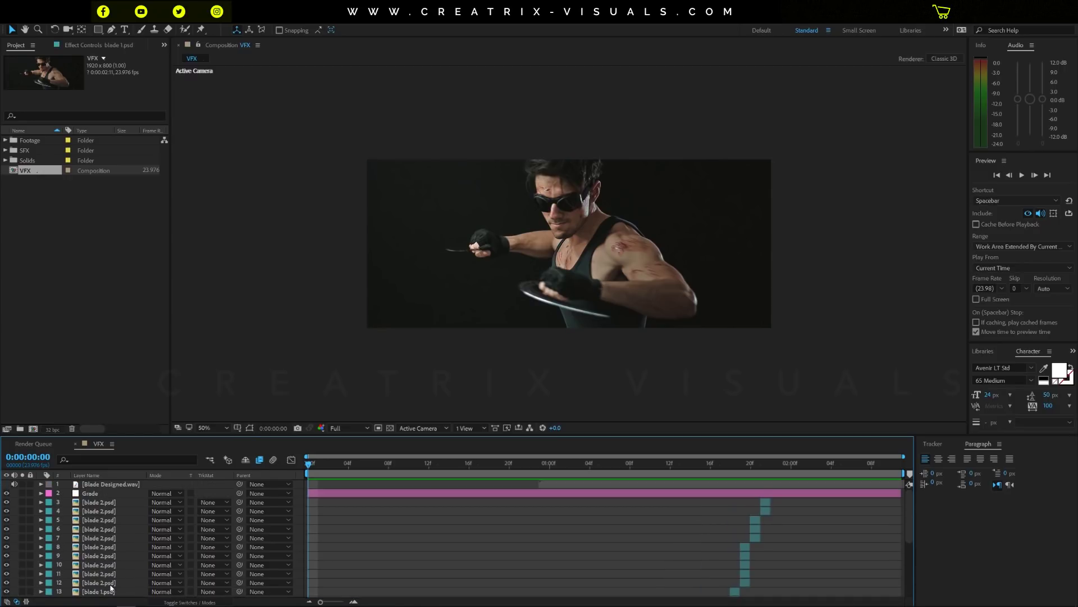
click(108, 495)
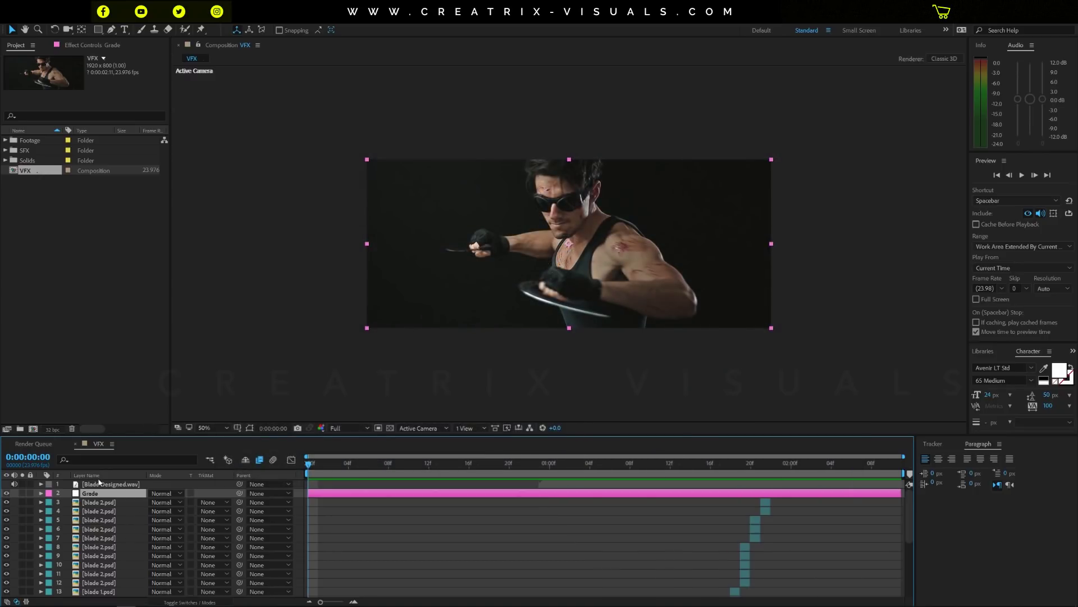
click(108, 485)
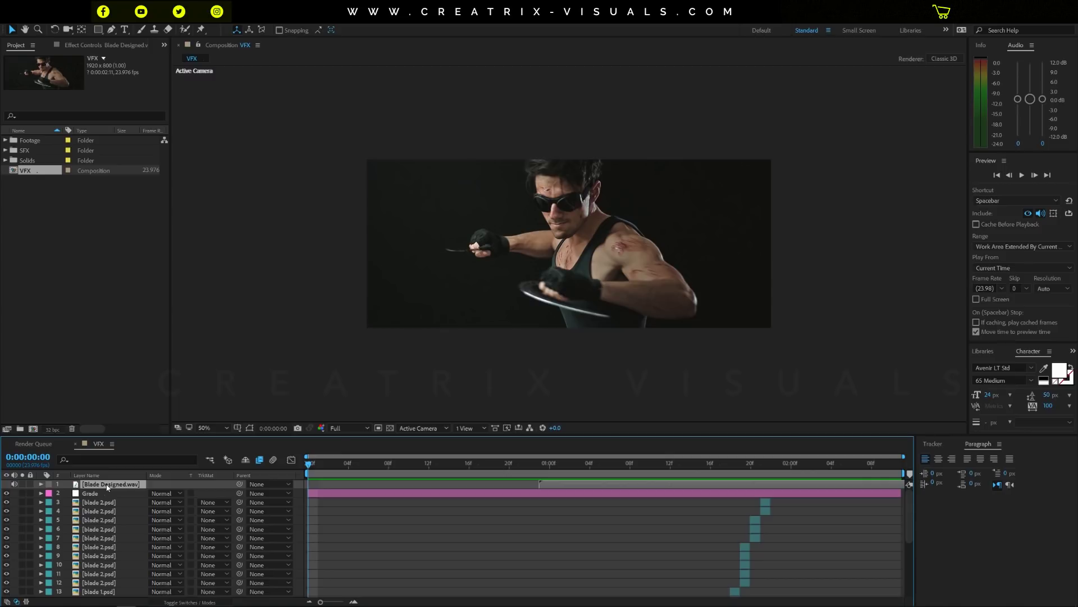
click(124, 494)
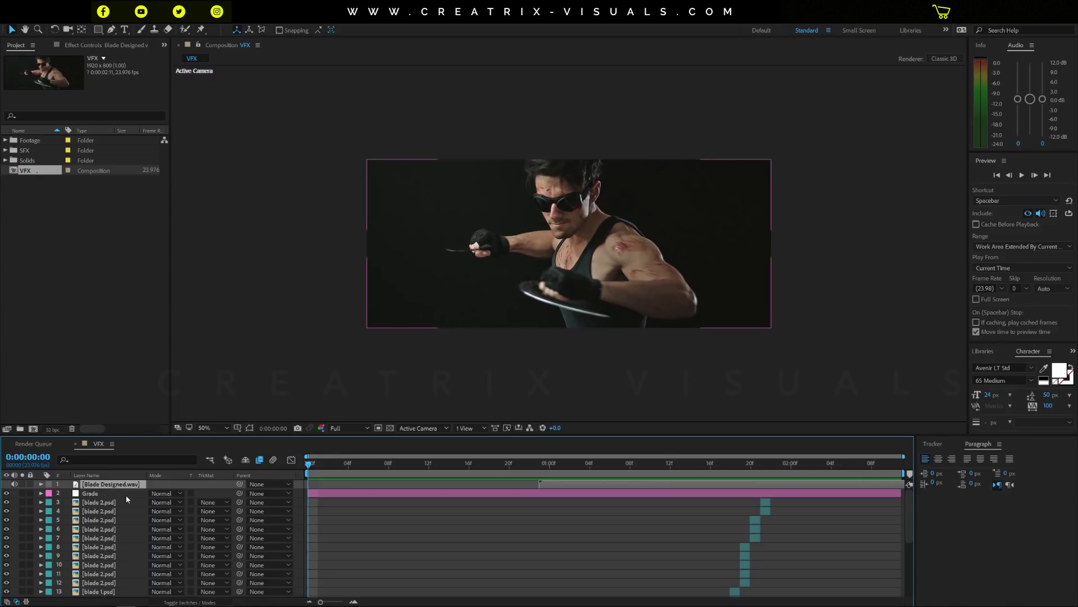
click(136, 513)
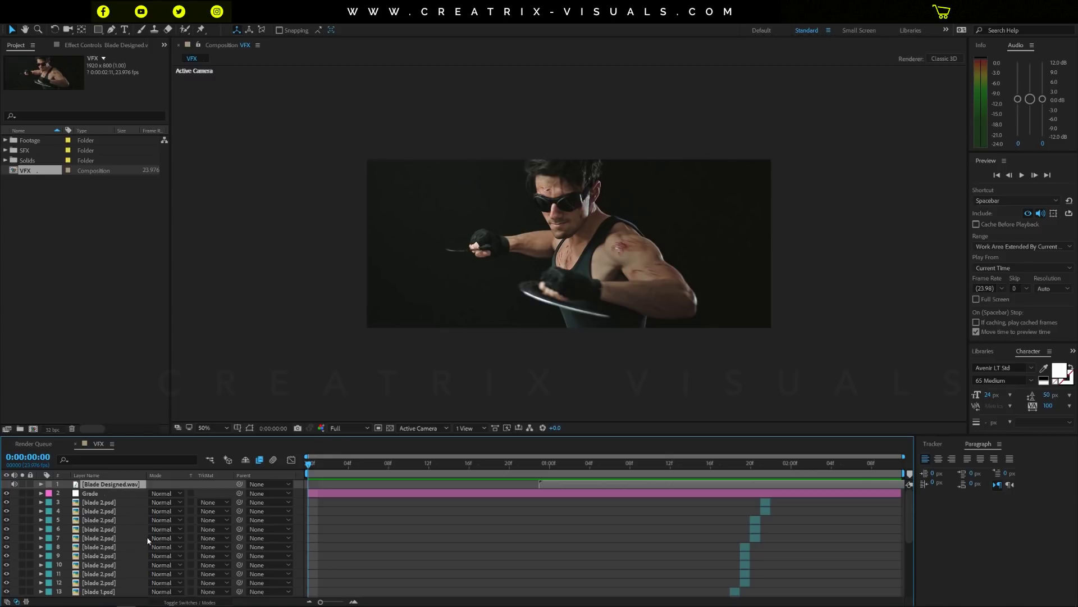
scroll(149, 540, down, 5)
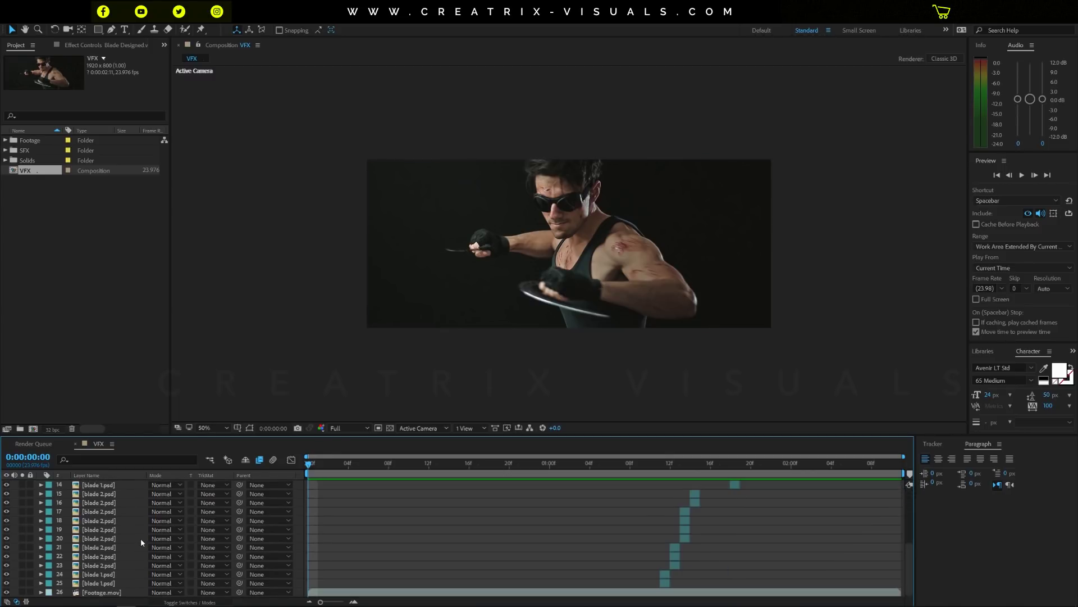
click(135, 592)
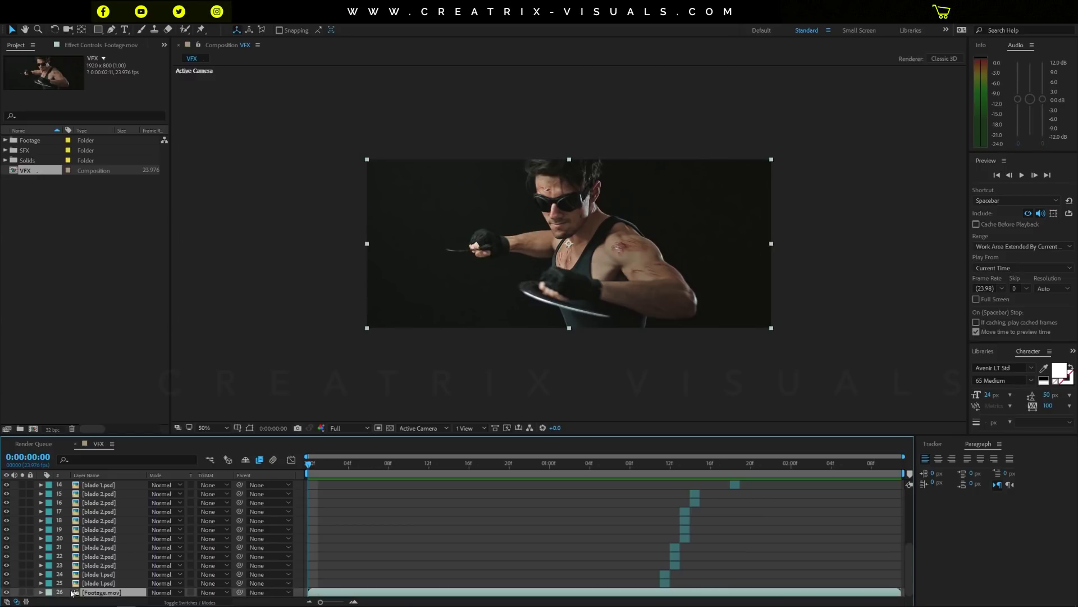
Solo Footage.mov, scrub to 0:00:01:11, then unsolo to view the blade composite.
click(22, 592)
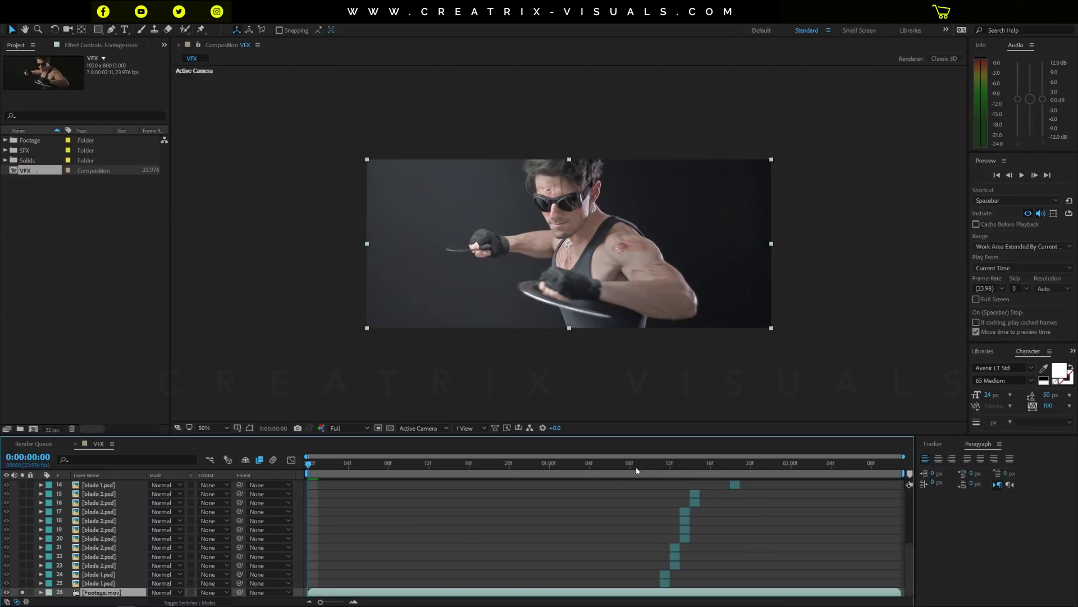
drag(611, 472, 652, 475)
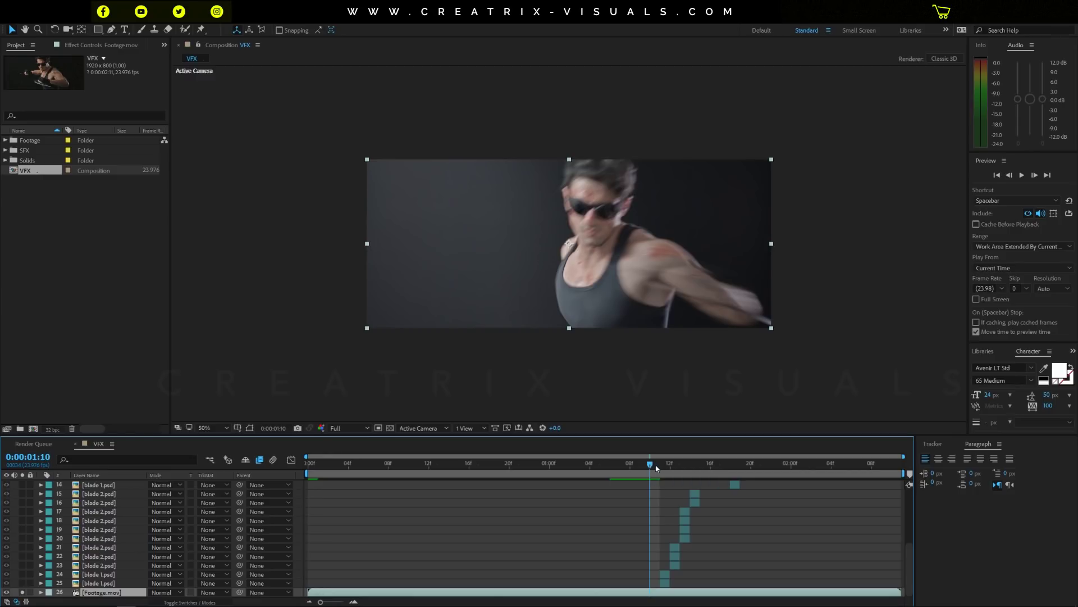
drag(650, 468, 661, 467)
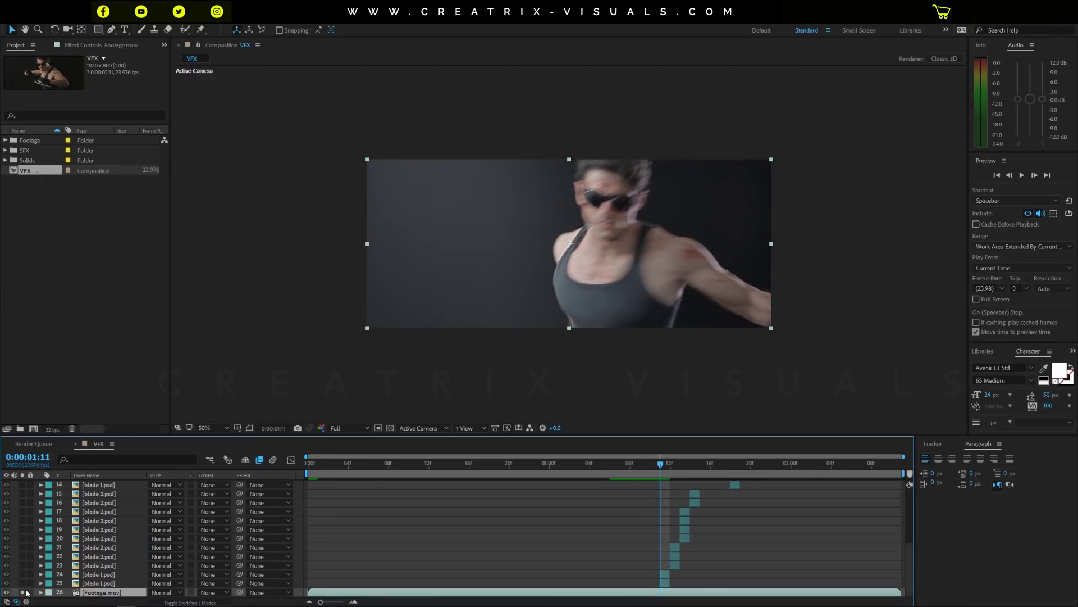
scroll(13, 514, up, 5)
click(7, 492)
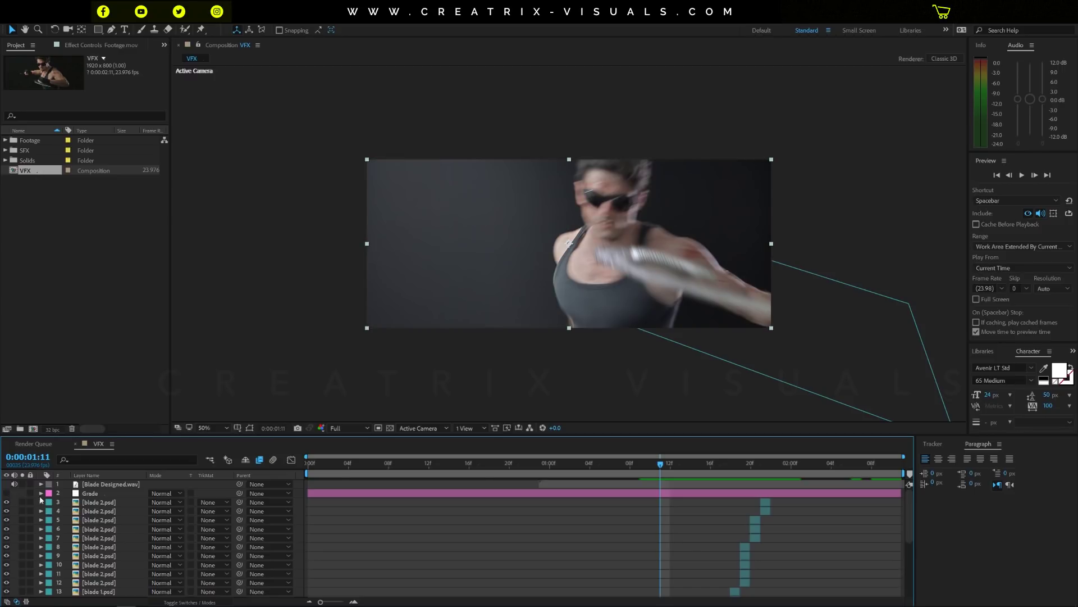
Solo blade 1.psd and disable its Directional Blur to inspect the sharp blade on black.
scroll(430, 545, down, 1)
scroll(431, 545, down, 3)
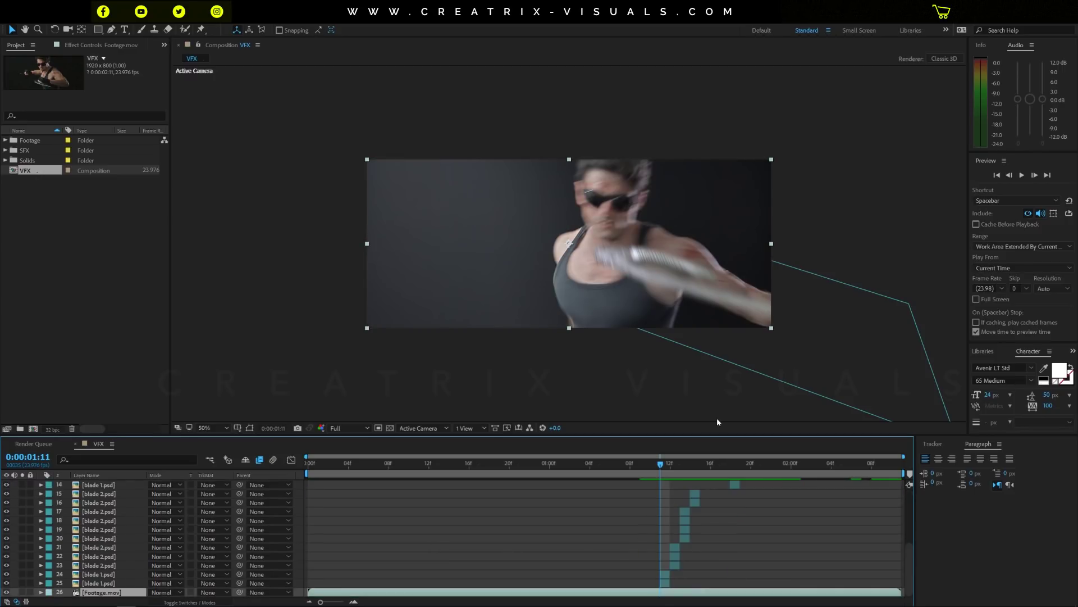
click(110, 584)
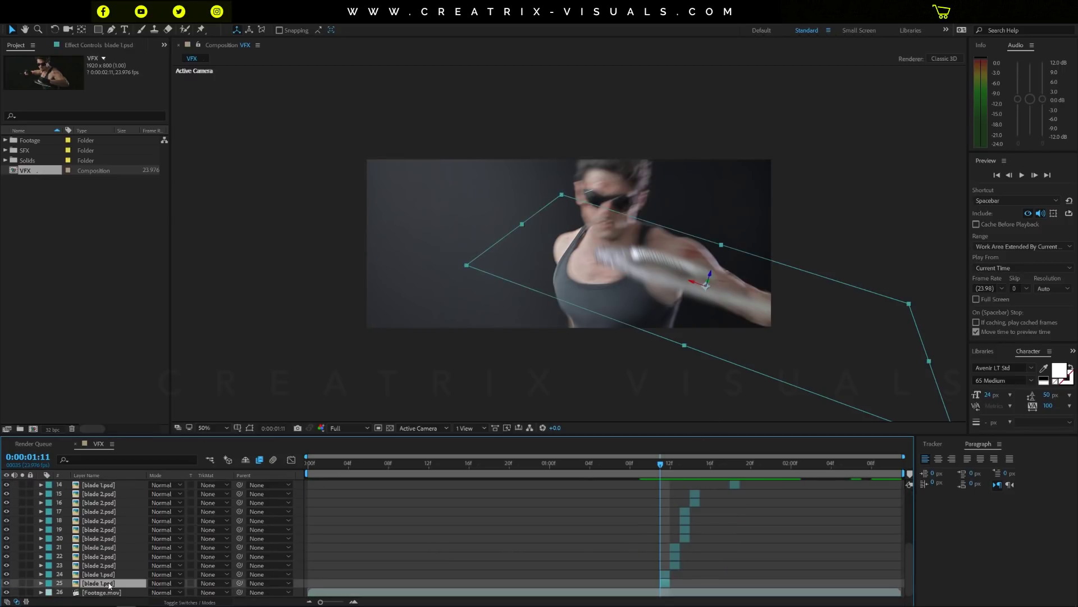
click(23, 584)
click(89, 48)
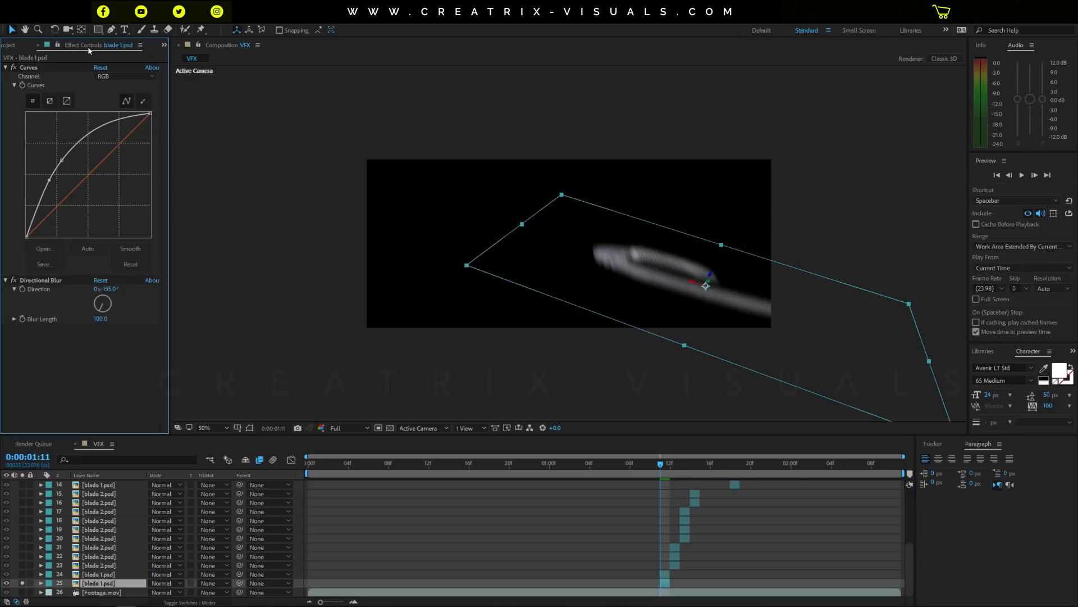
click(13, 280)
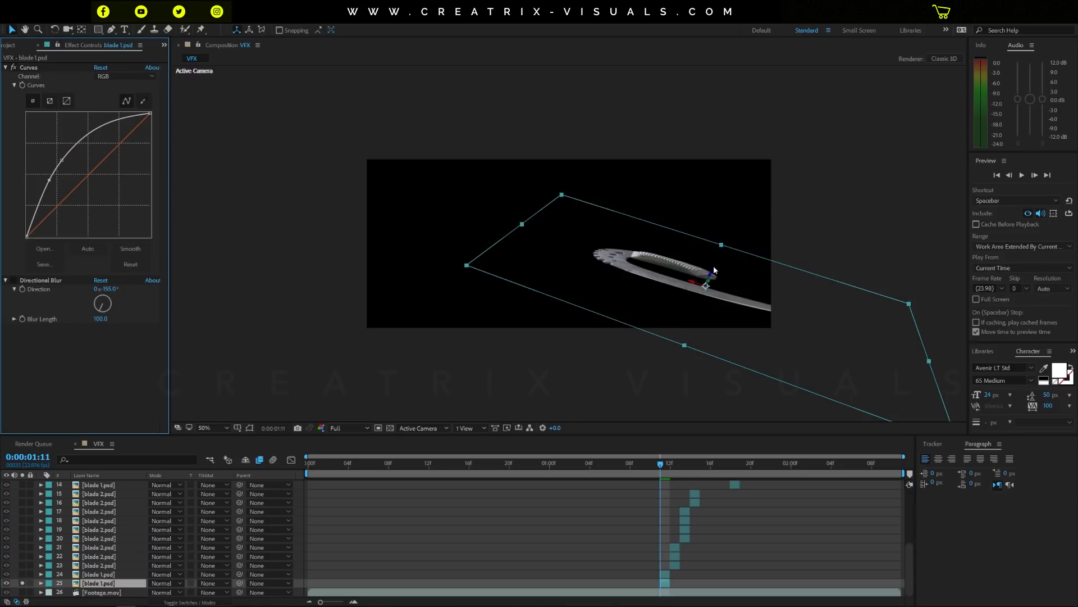
key(period)
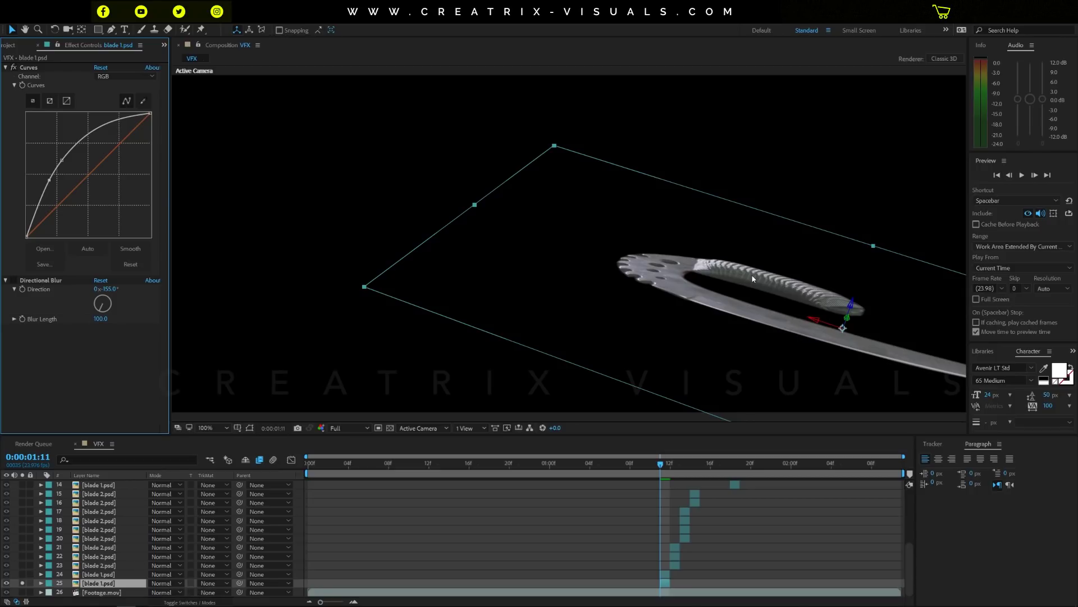
key(comma)
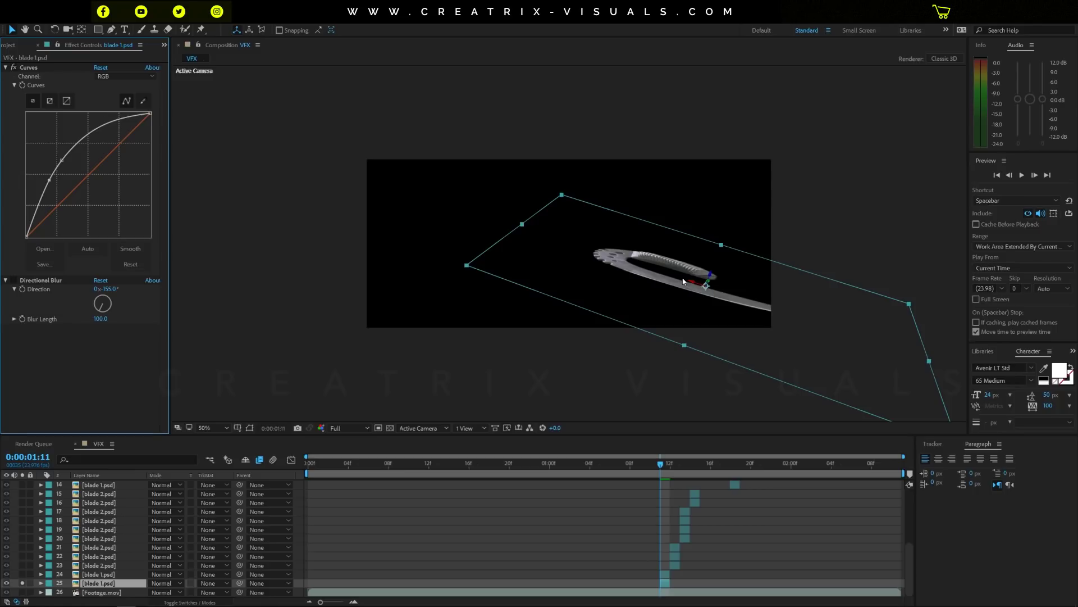
click(202, 600)
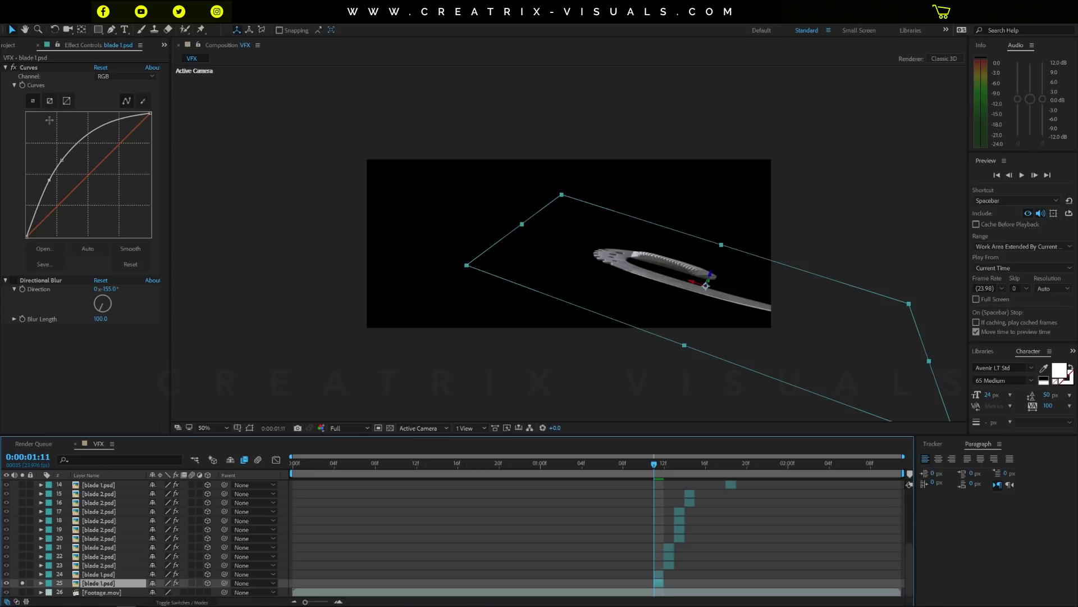
Re-enable blade 1's Directional Blur and unsolo it to check the blurred blade over the footage.
click(28, 67)
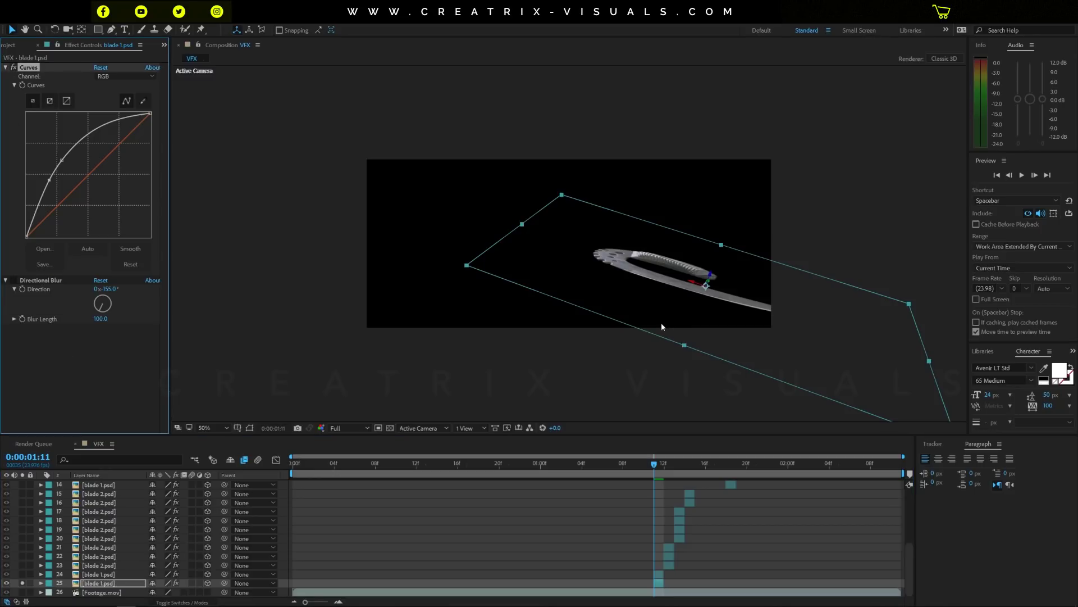
click(33, 282)
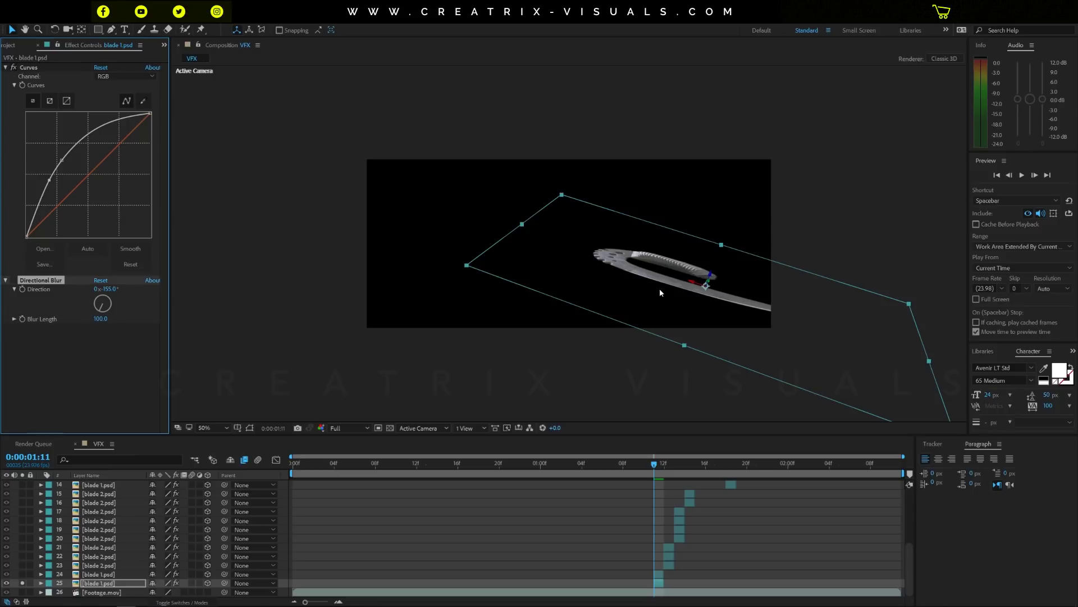
click(15, 282)
key(period)
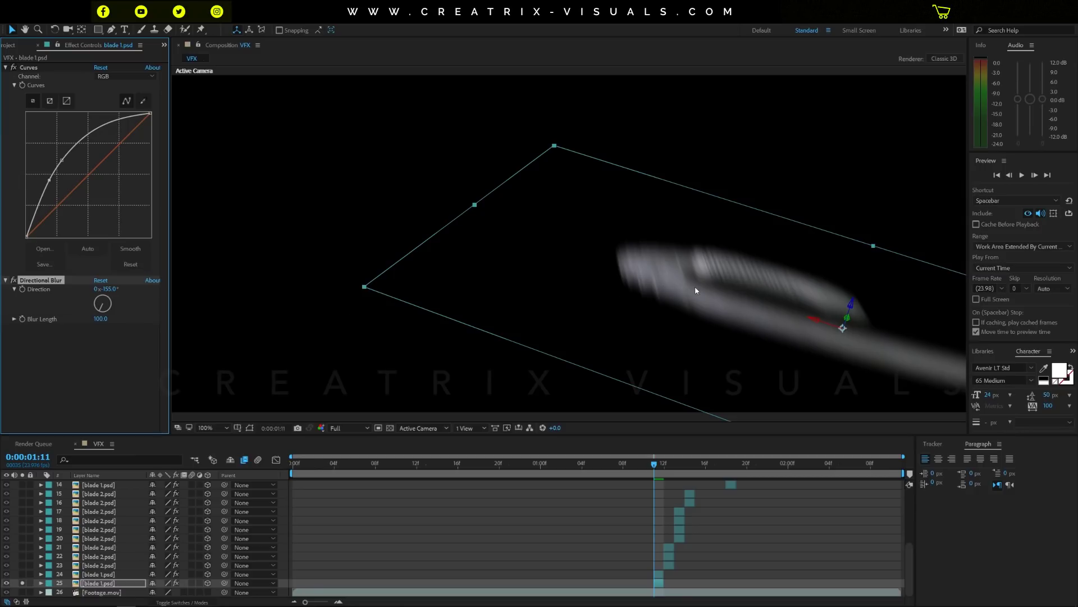
key(comma)
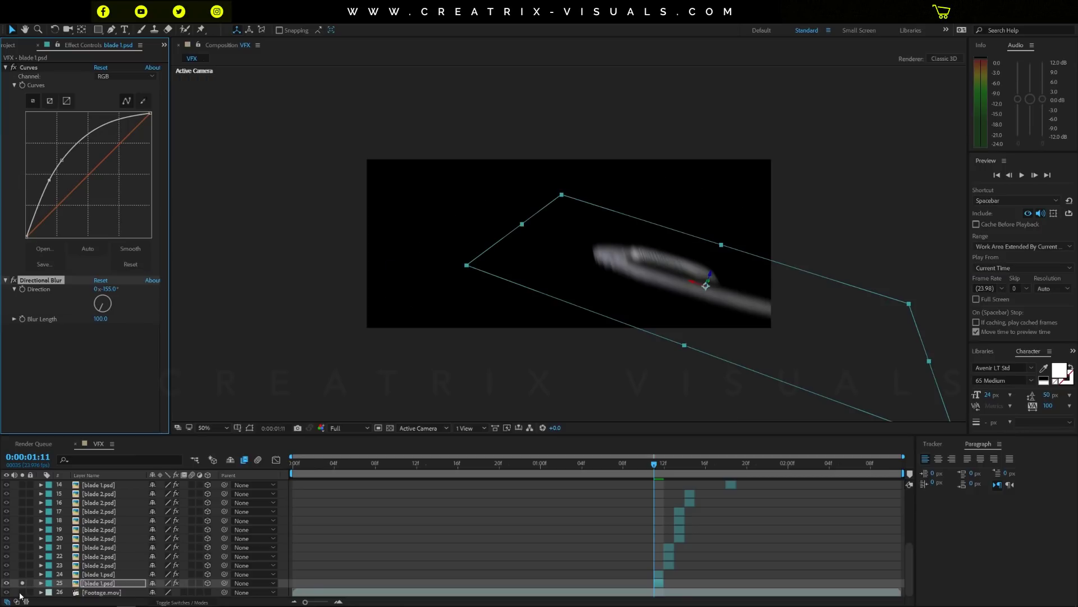
click(23, 592)
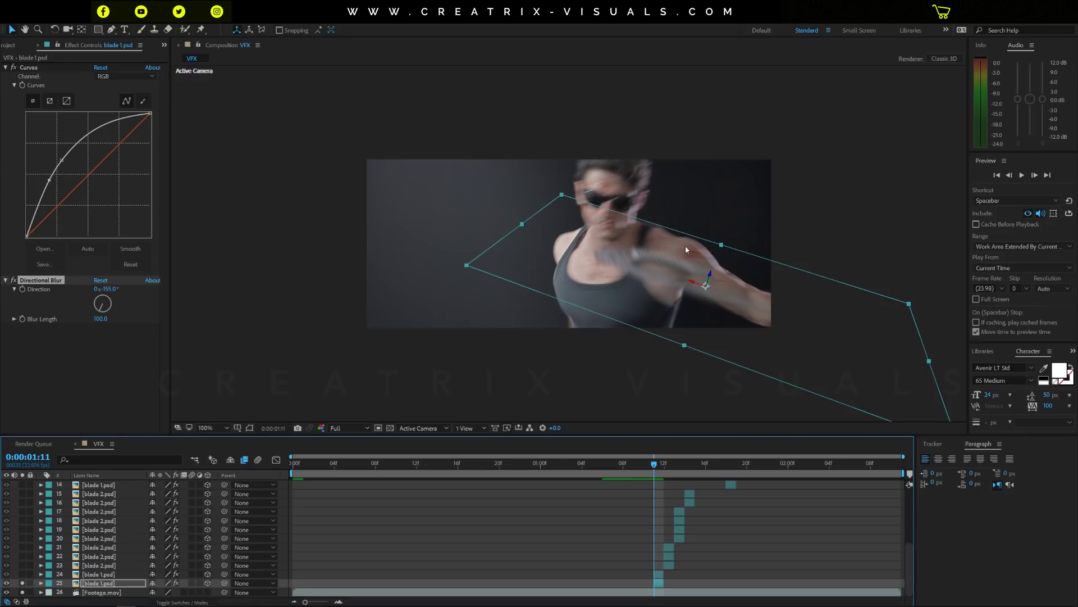
key(period)
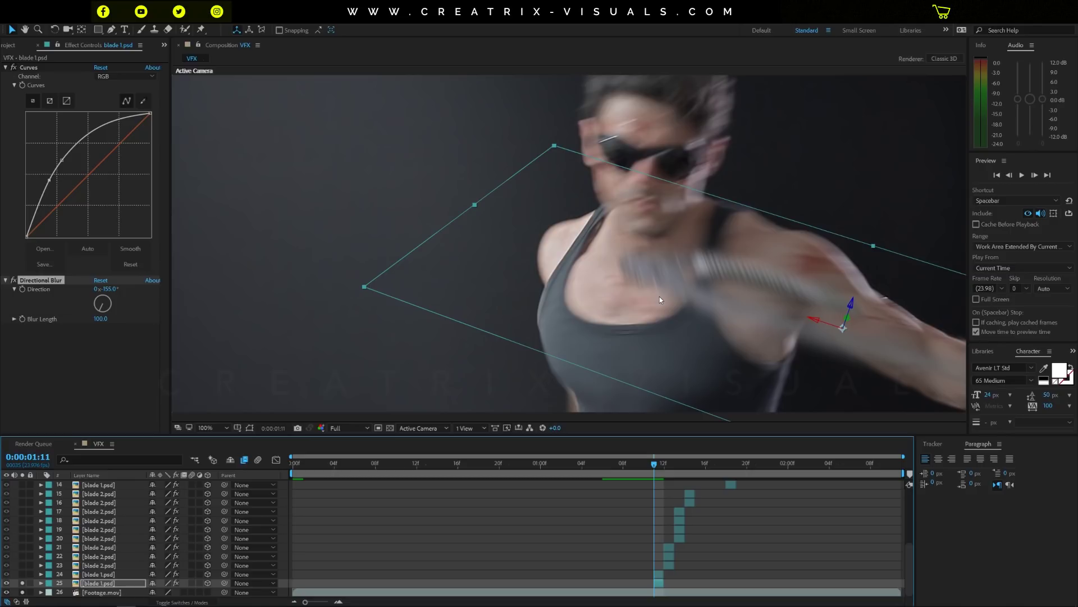
key(comma)
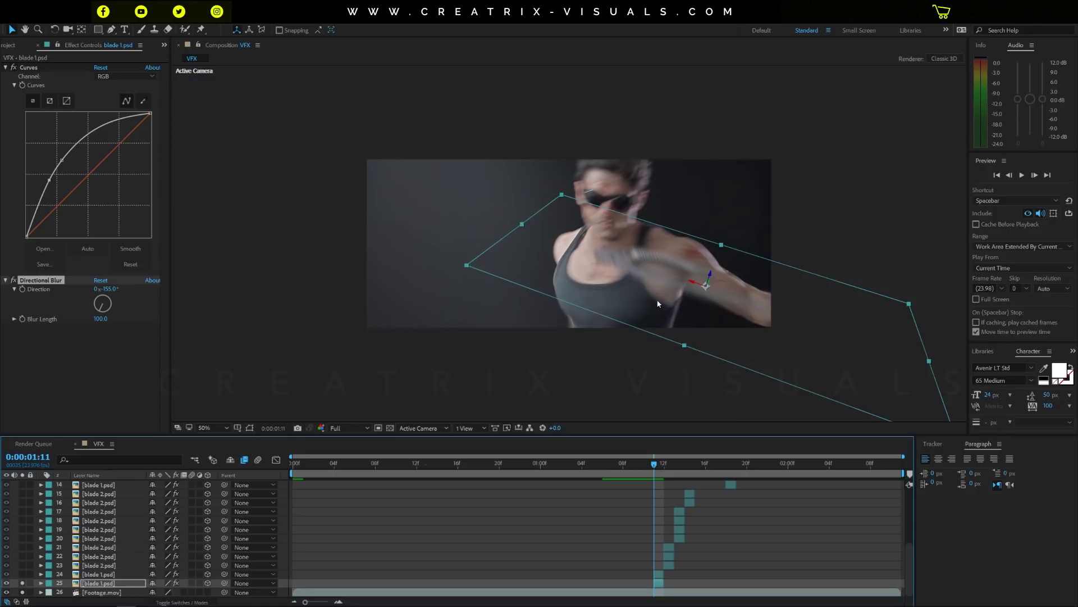
Solo layer 24 (blade 1.psd) to inspect its Exposure effect, then step to 0:00:01:12.
click(36, 575)
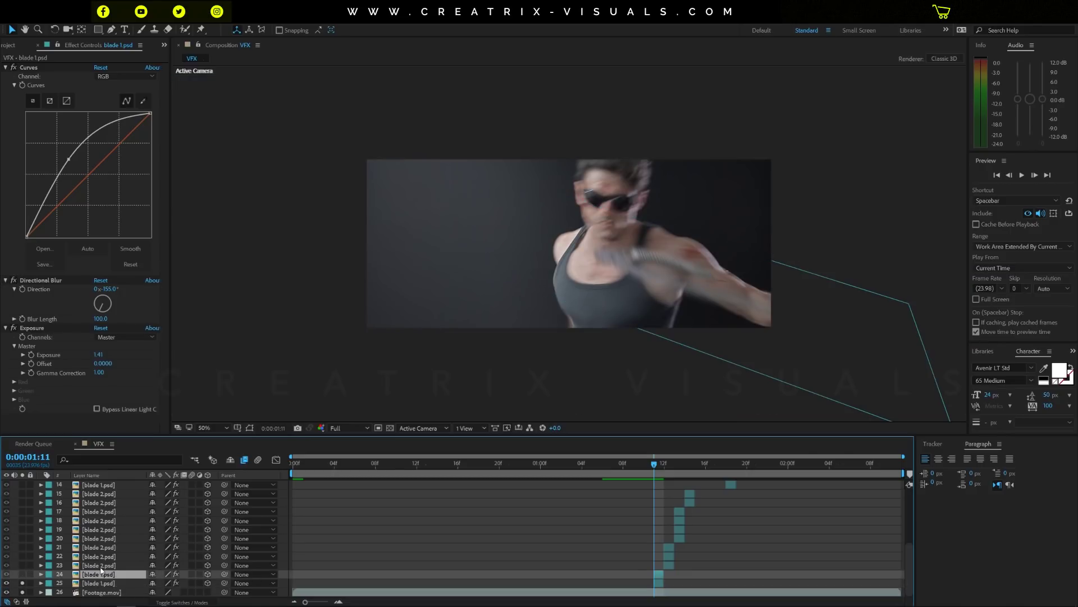
click(23, 575)
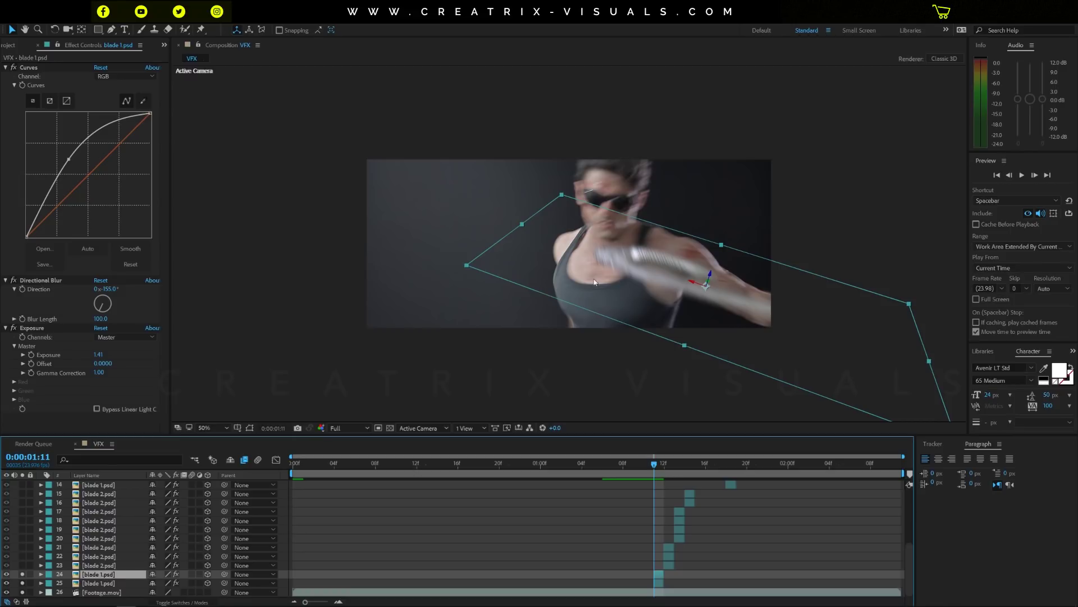
click(23, 574)
click(23, 574)
key(Page_Down)
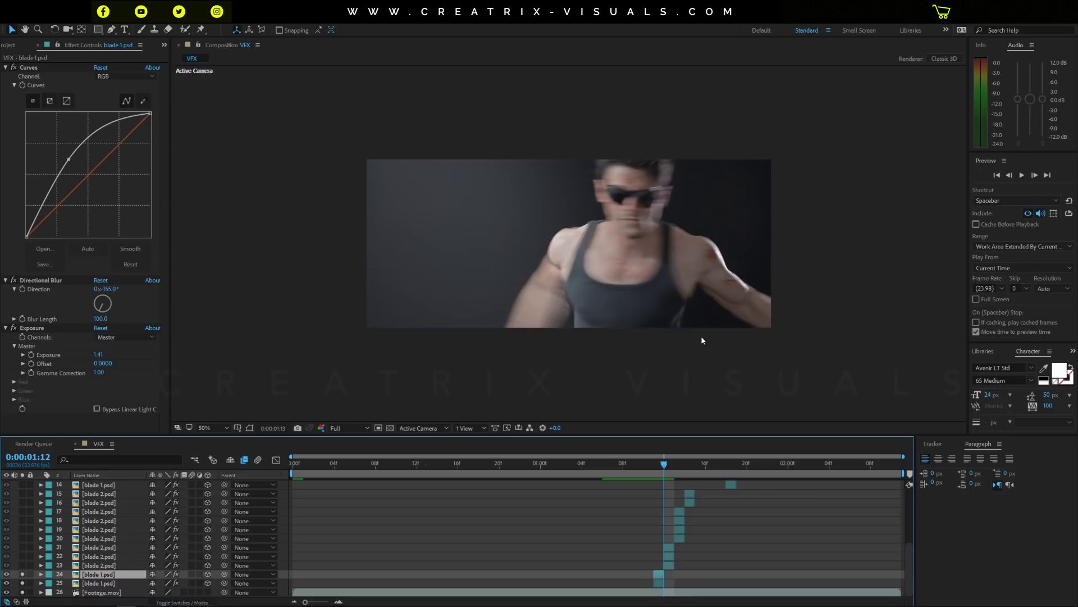
Unsolo layers 24–26, then solo blade 2 (layer 23) and compare its Directional Blur off and on.
key(Page_Down)
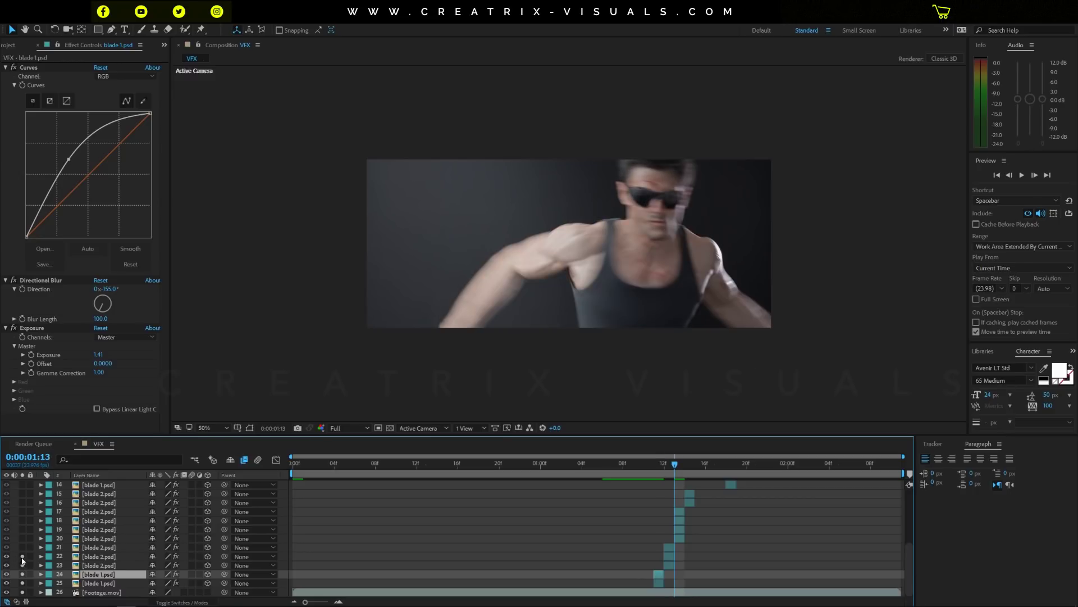
drag(23, 574, 26, 599)
key(Page_Up)
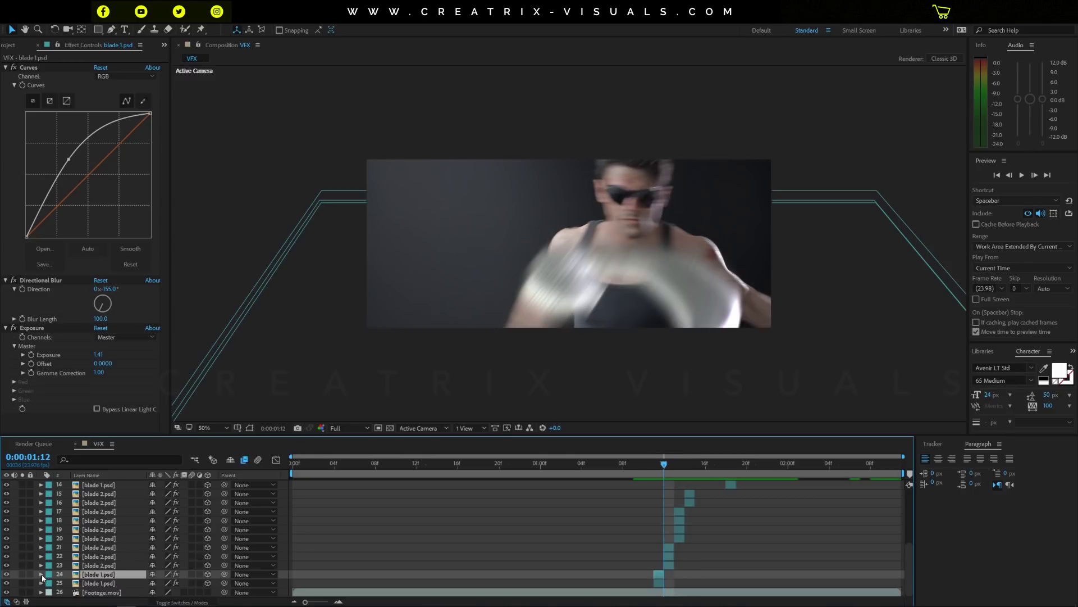
click(553, 316)
click(21, 566)
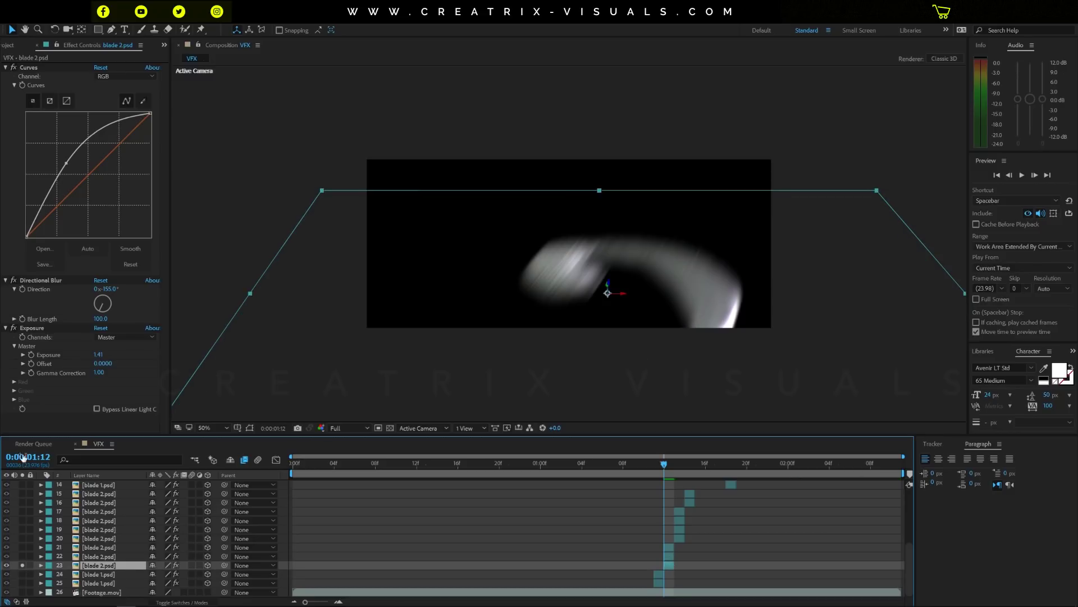
click(14, 280)
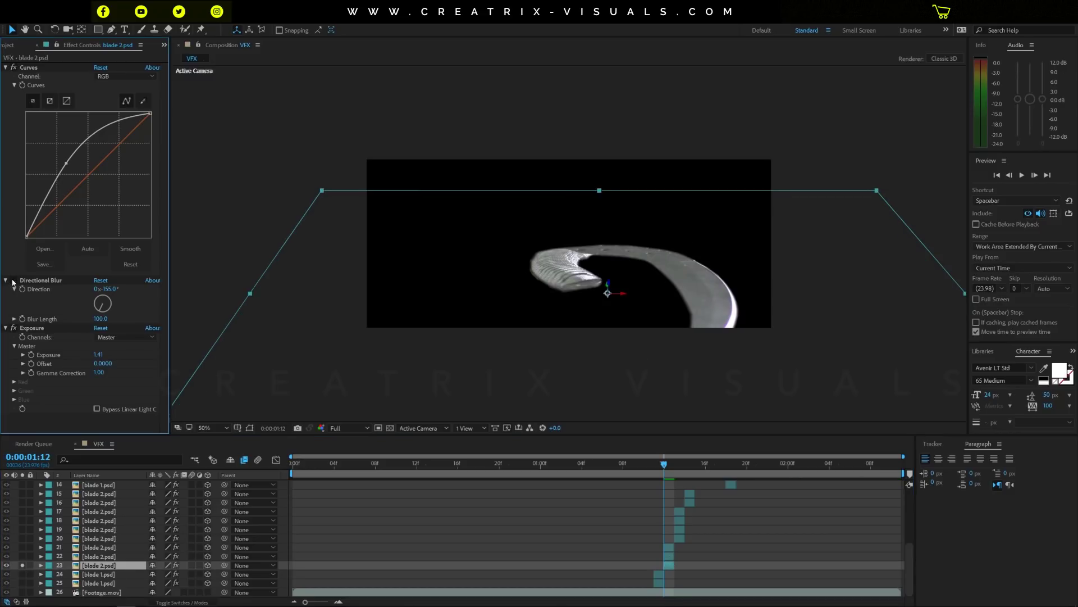
click(14, 280)
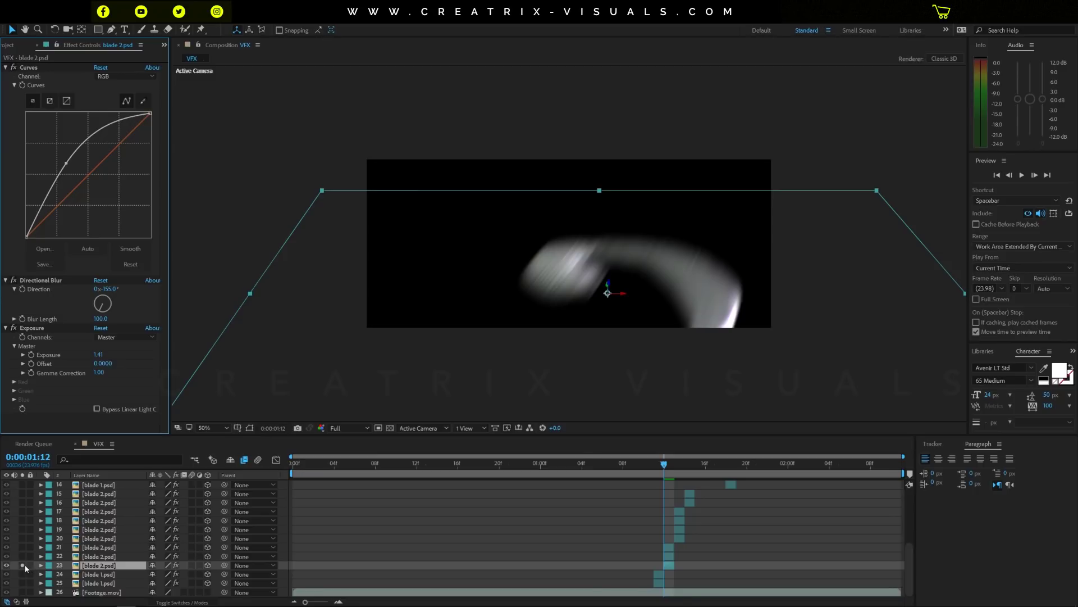
Unsolo layer 23 and step the composition forward to 0:00:01:17.
click(22, 565)
key(Page_Up)
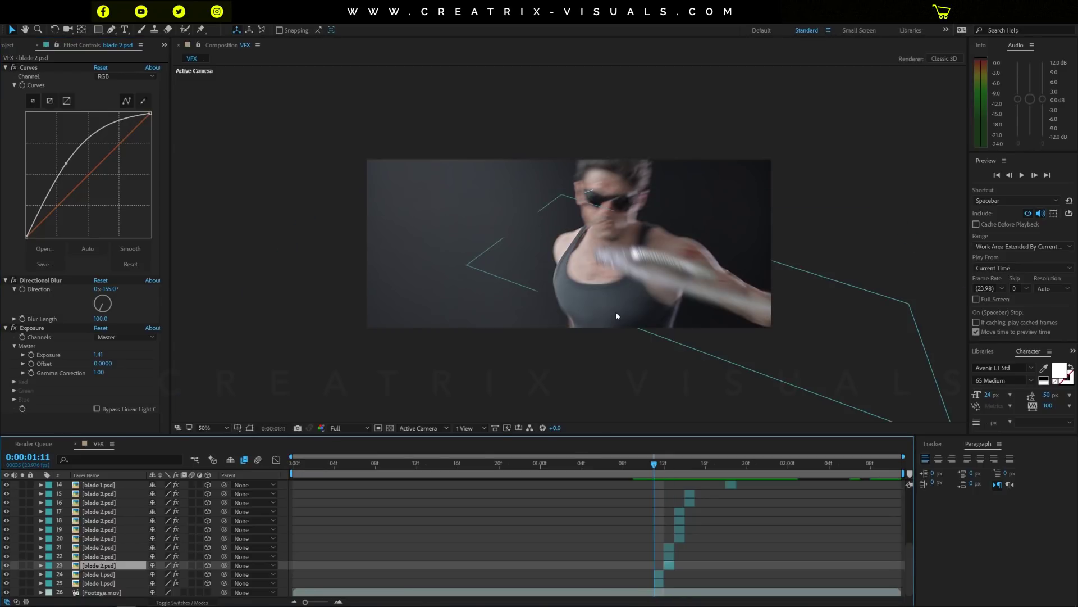
key(Page_Down)
key(Page_Down)
key(Page_Down)
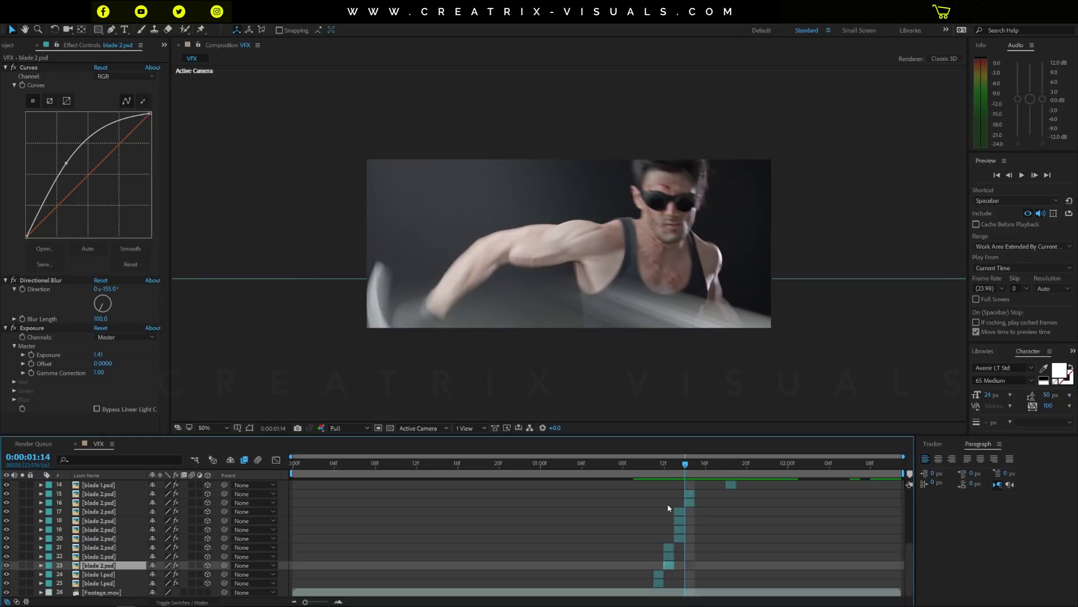
key(Page_Down)
key(Page_Down)
key(Page_Down)
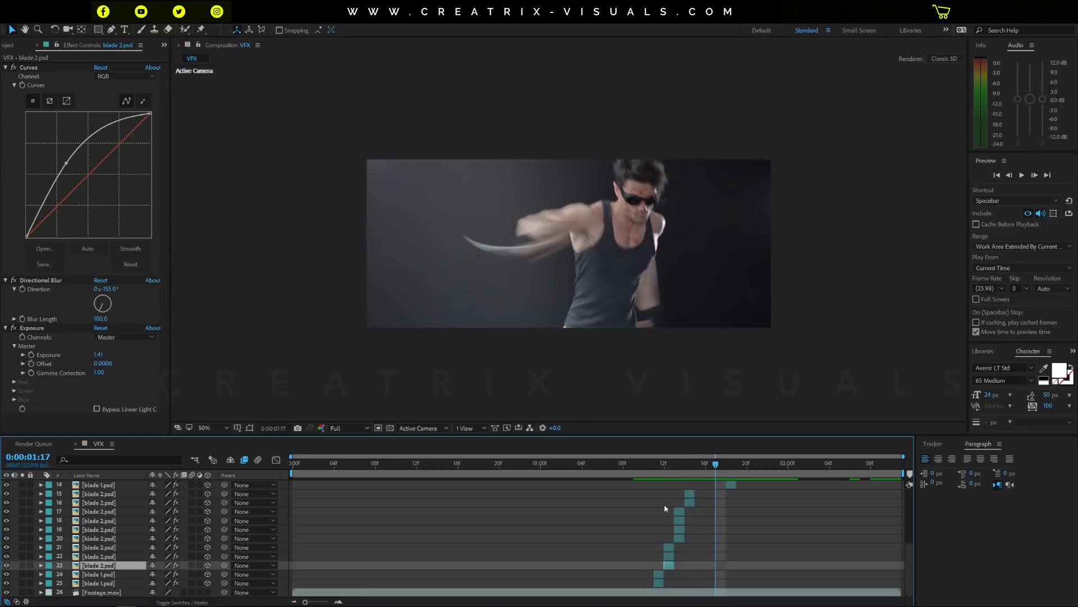
Park at 0:00:01:18 and select blade 1 layer 14 to show its curves and −39° directional blur.
scroll(717, 544, up, 2)
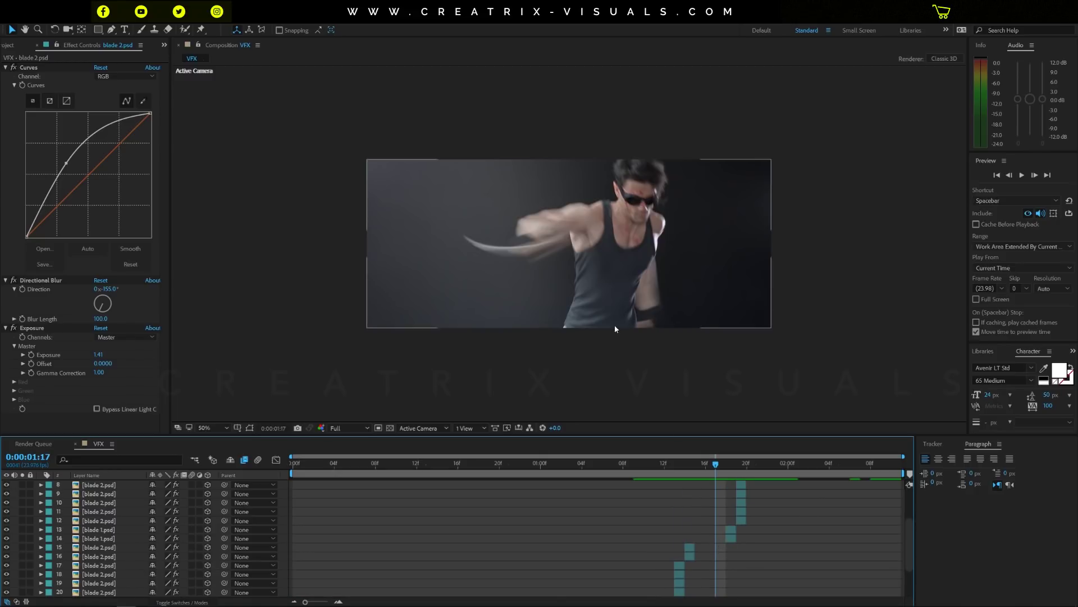
key(Page_Down)
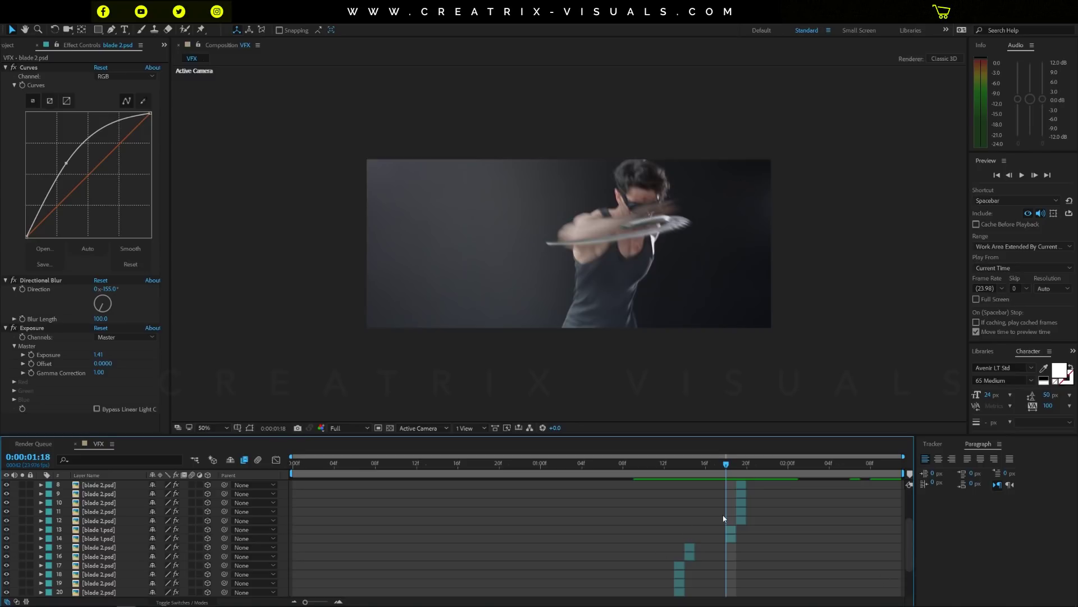
key(Page_Down)
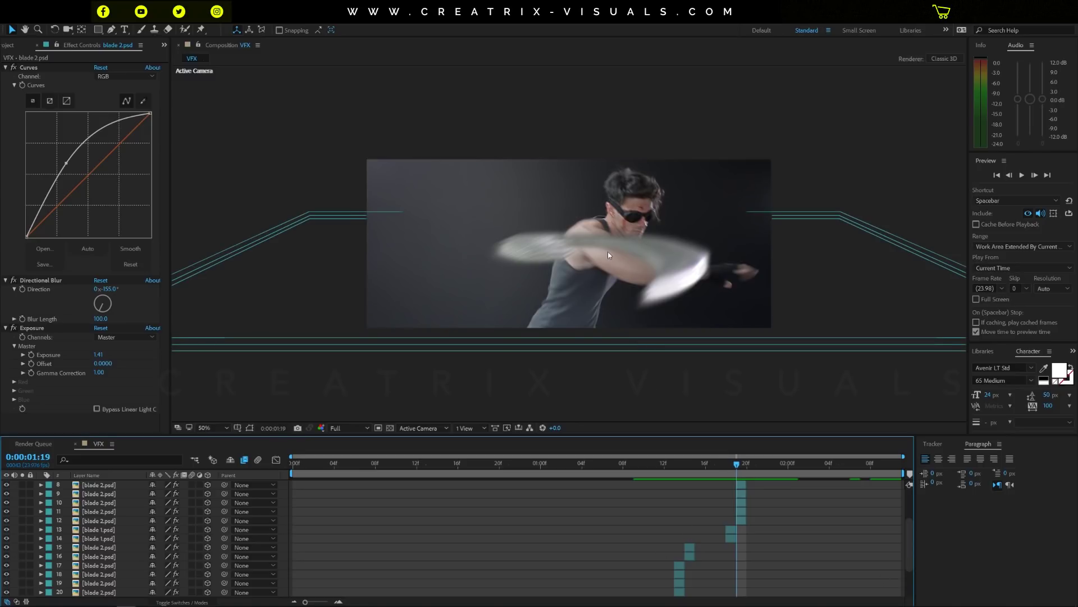
key(Page_Up)
click(733, 538)
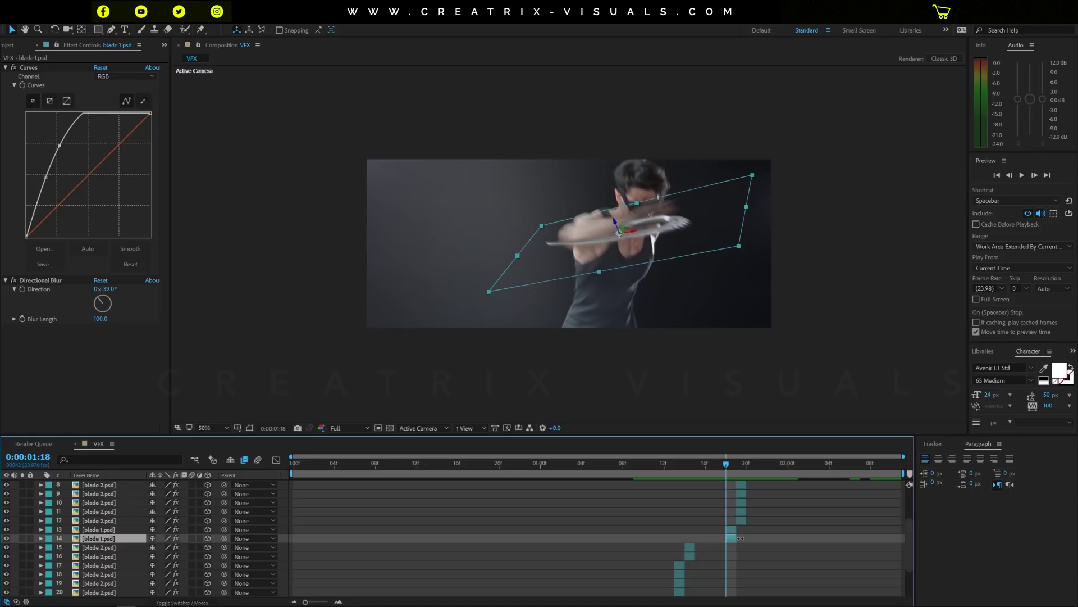
scroll(764, 559, up, 5)
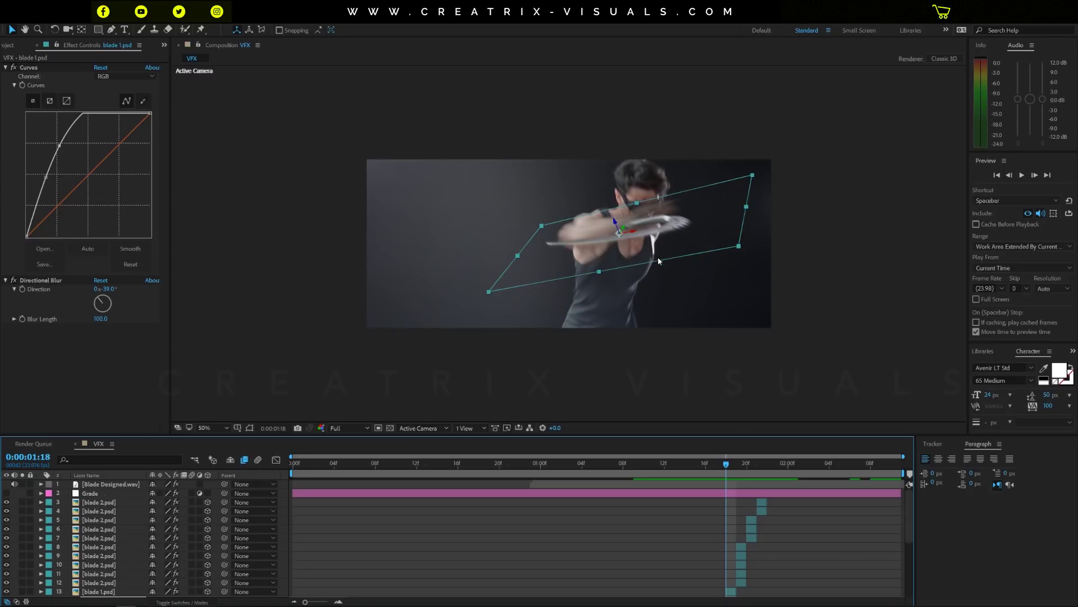
Step through frames to 0:00:01:23, then settle back on 0:00:01:21.
key(Page_Down)
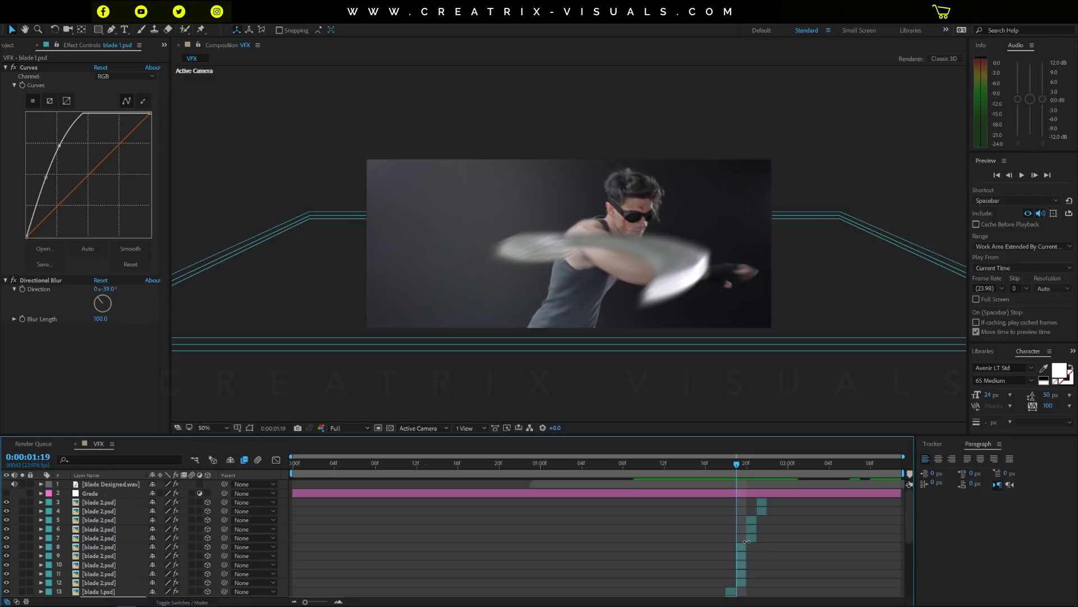
key(Page_Down)
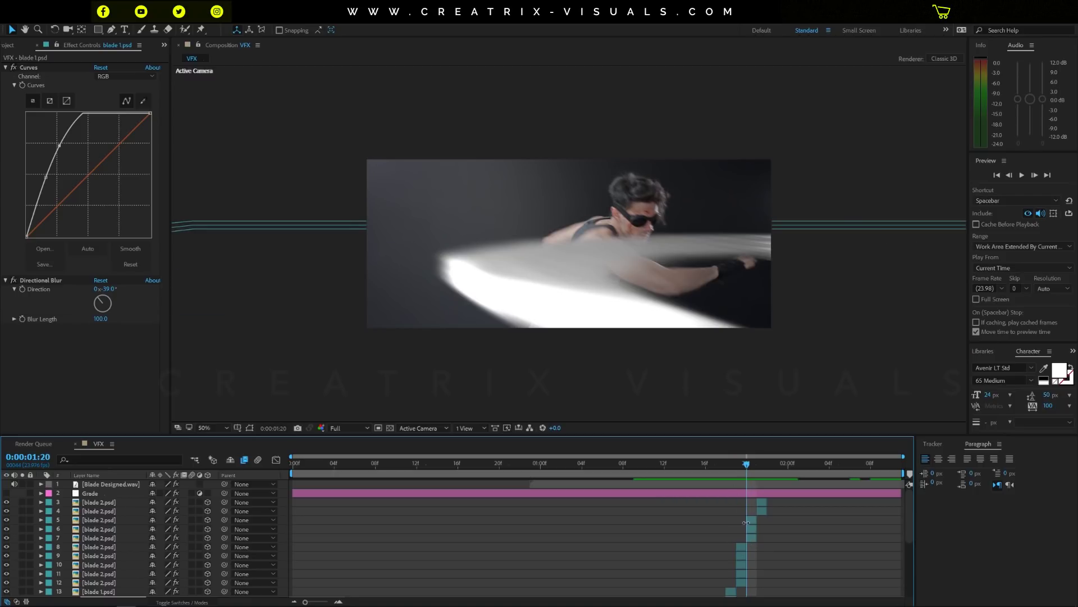
key(Page_Down)
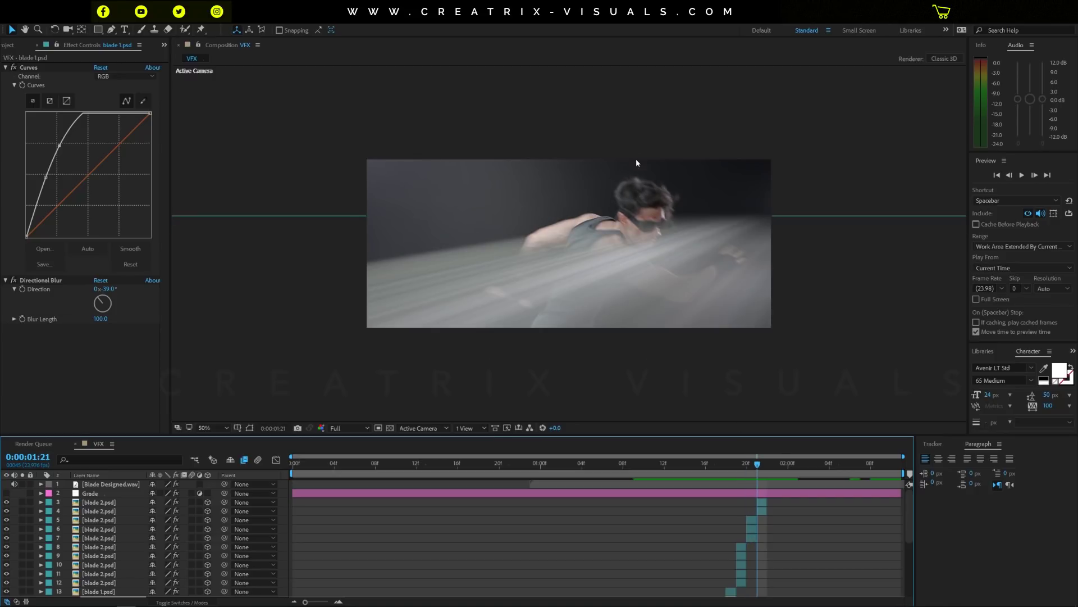
key(Page_Down)
key(Page_Down)
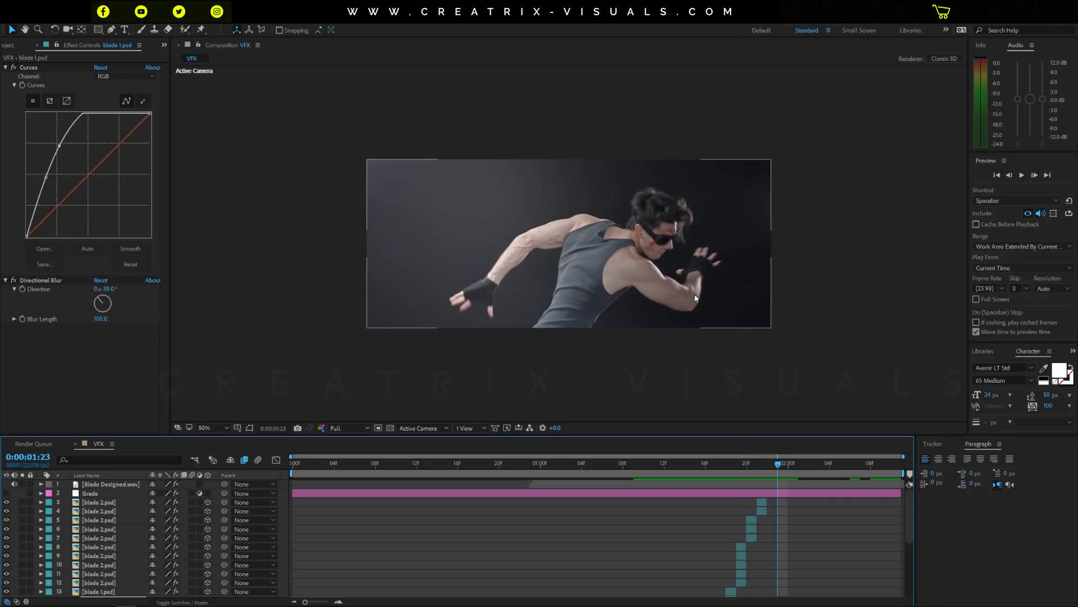
key(Page_Up)
key(Page_Up)
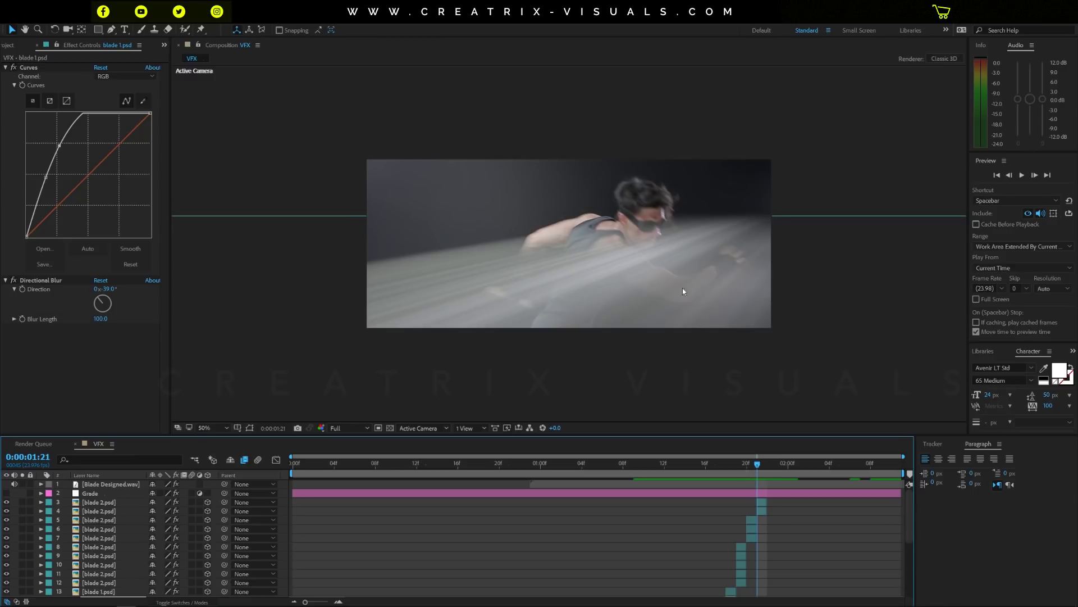
Enlarge the viewer to Fit up to 100%, then return it to 50% magnification.
click(227, 428)
click(224, 447)
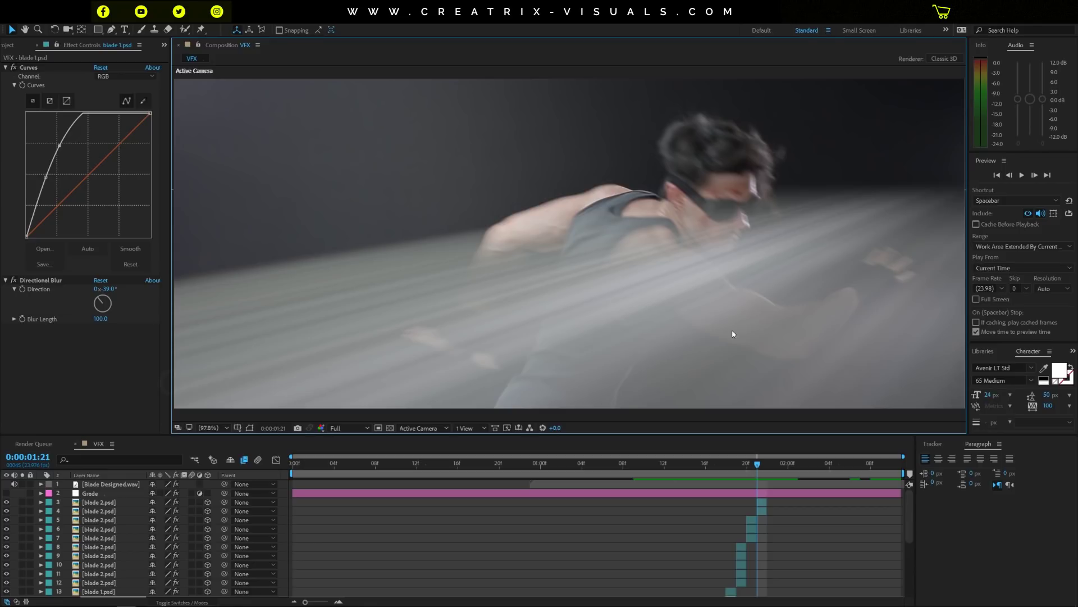
key(comma)
key(comma)
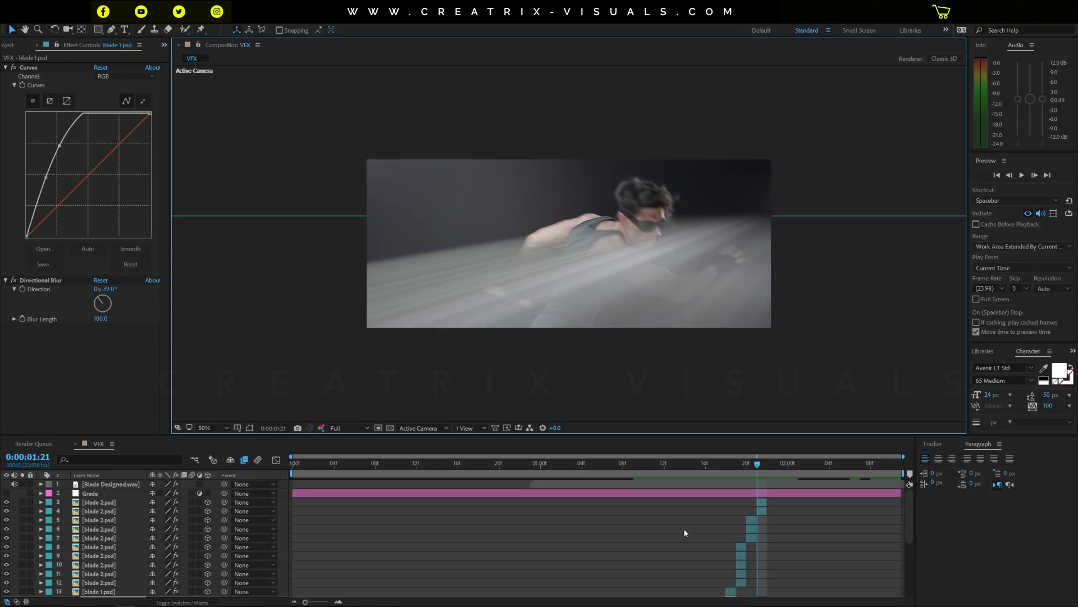
scroll(680, 530, down, 4)
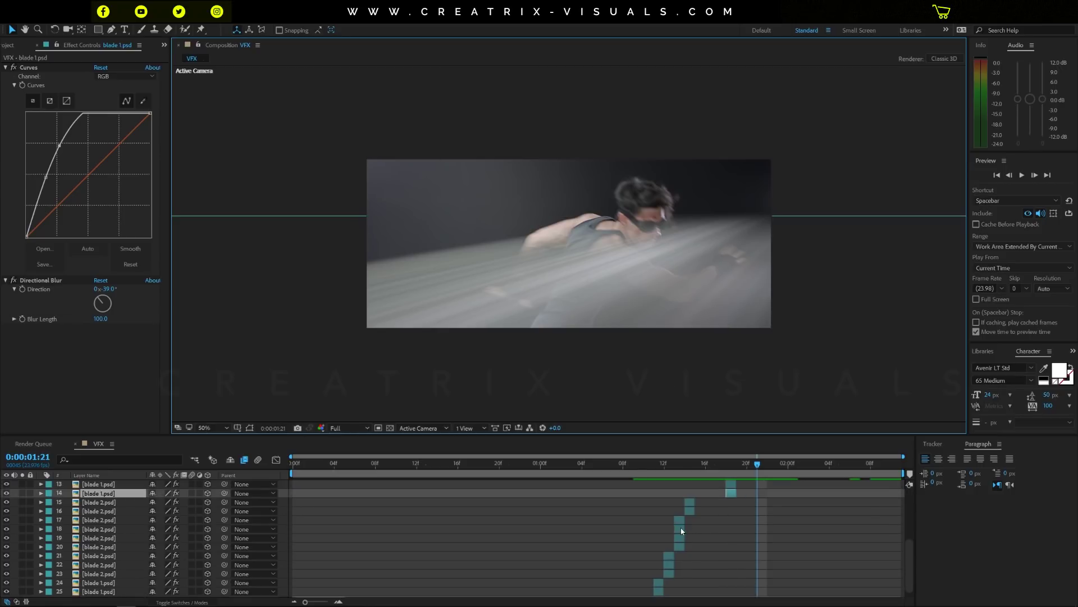
Scrub the blade passes from 12f through 14f, then across the blur around 21f.
click(662, 471)
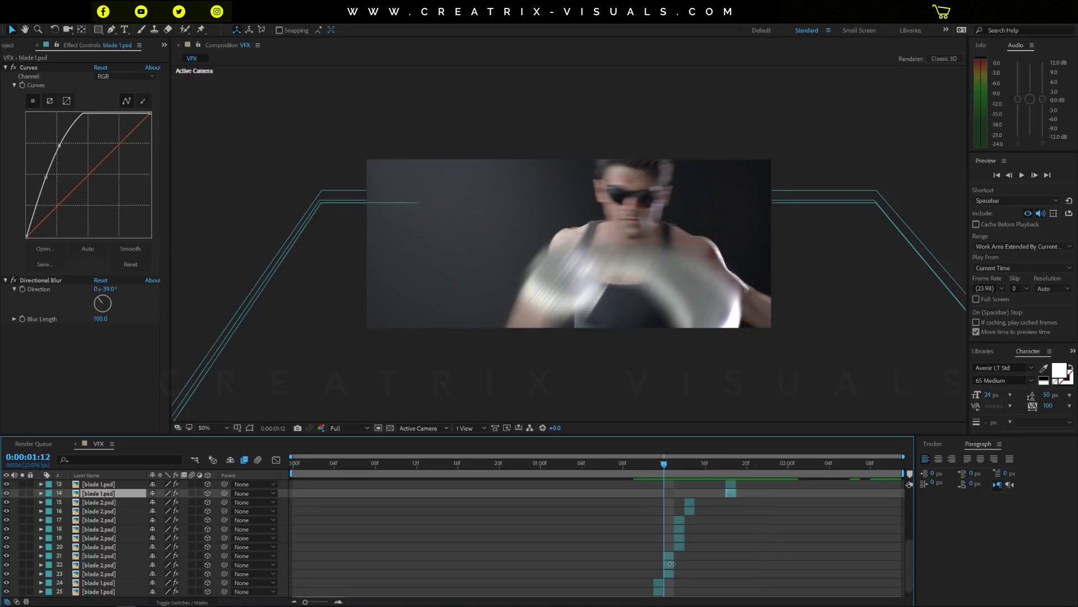
drag(648, 469, 748, 478)
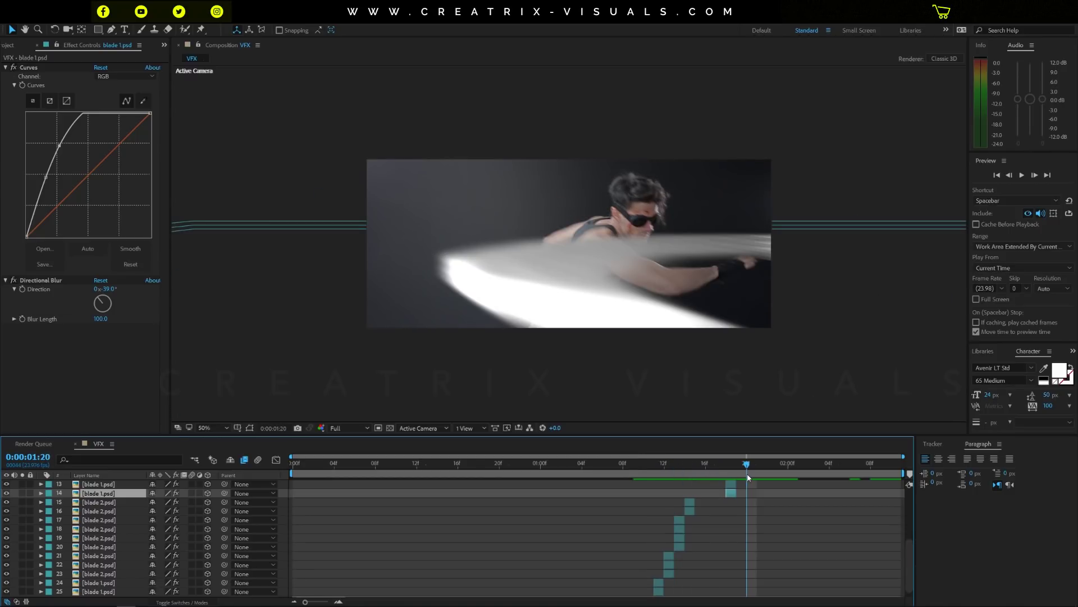
scroll(739, 550, up, 3)
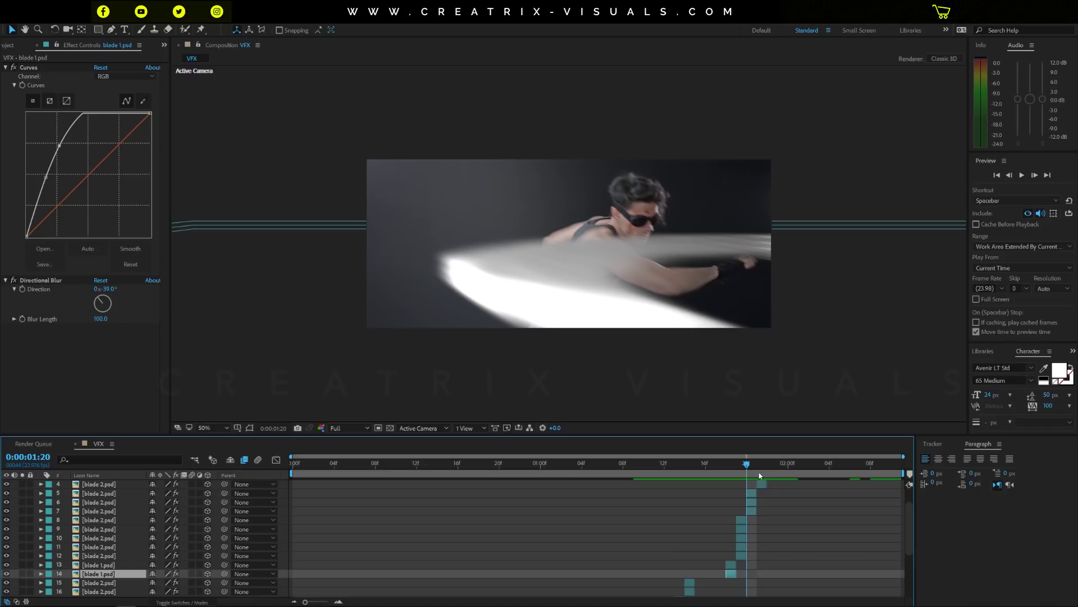
drag(759, 476, 290, 498)
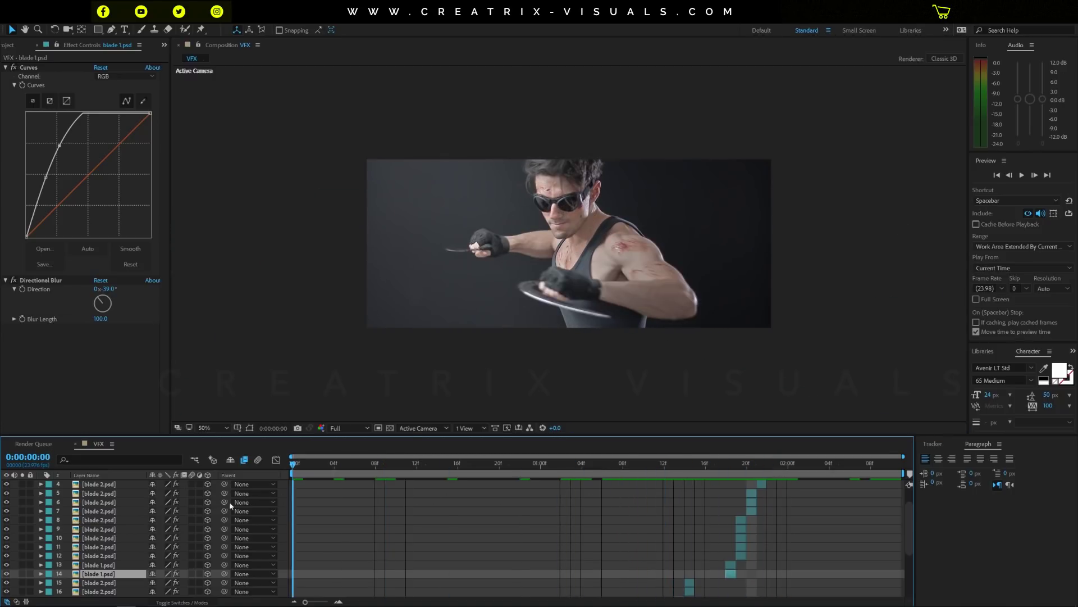